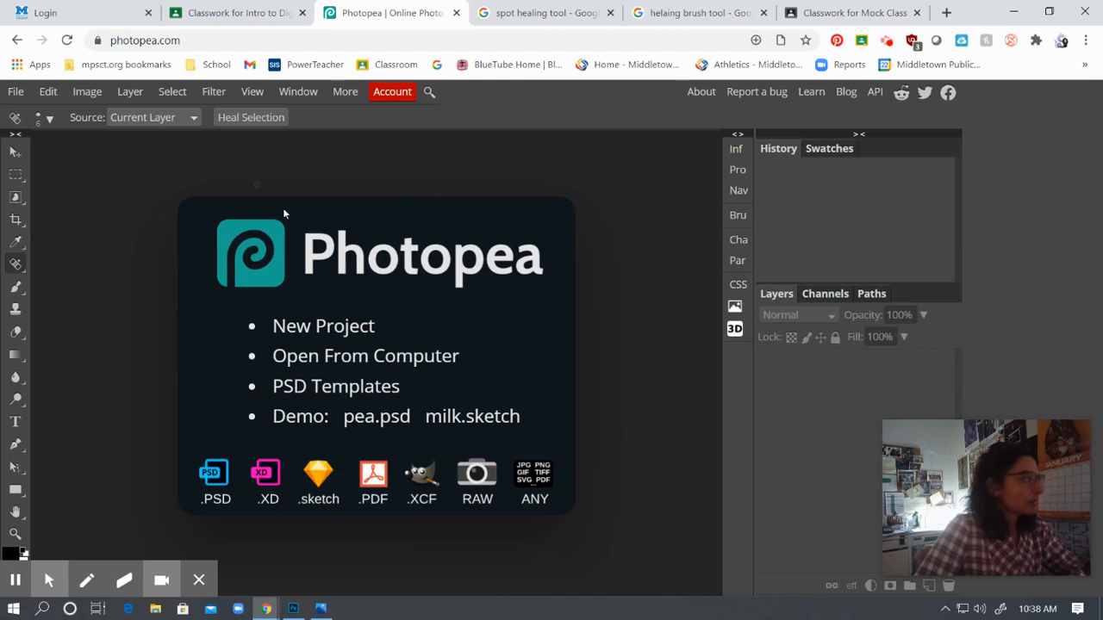
Create a new project from the 8 x 12 in photo preset, swapped to landscape at 12 x 8 in
{"action": "left_click", "coordinate": [16, 91]}
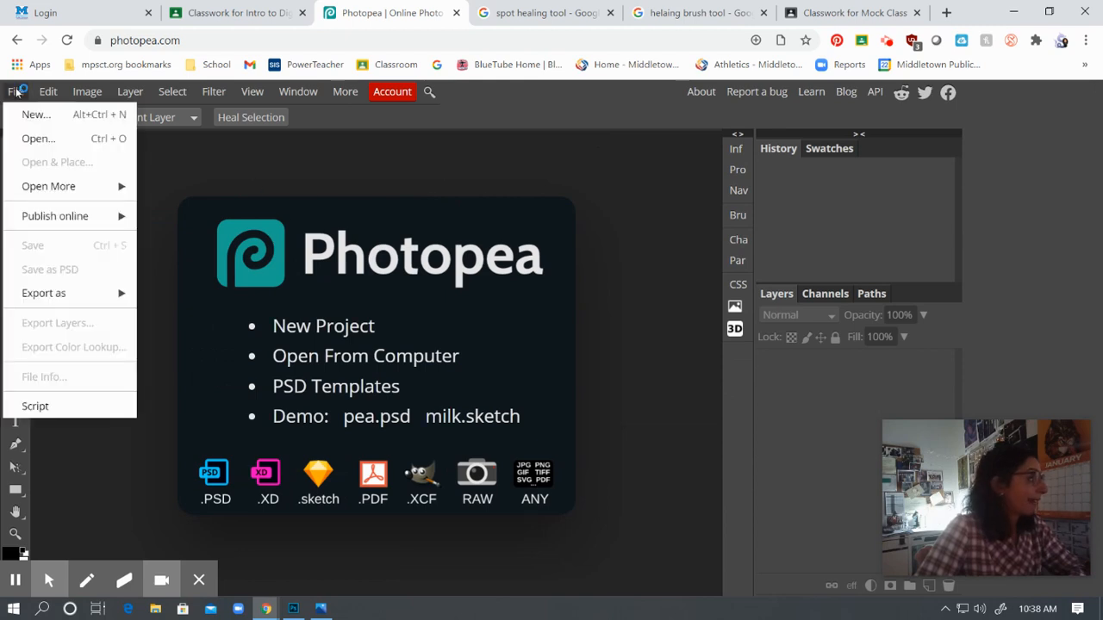
{"action": "left_click", "coordinate": [35, 112]}
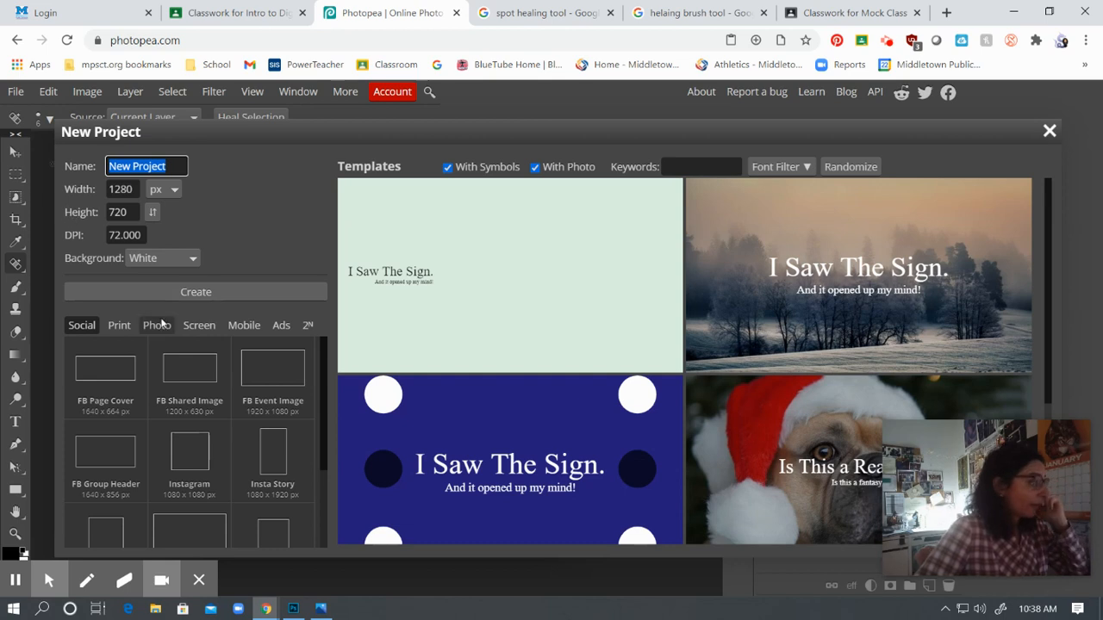
{"action": "left_click", "coordinate": [160, 325]}
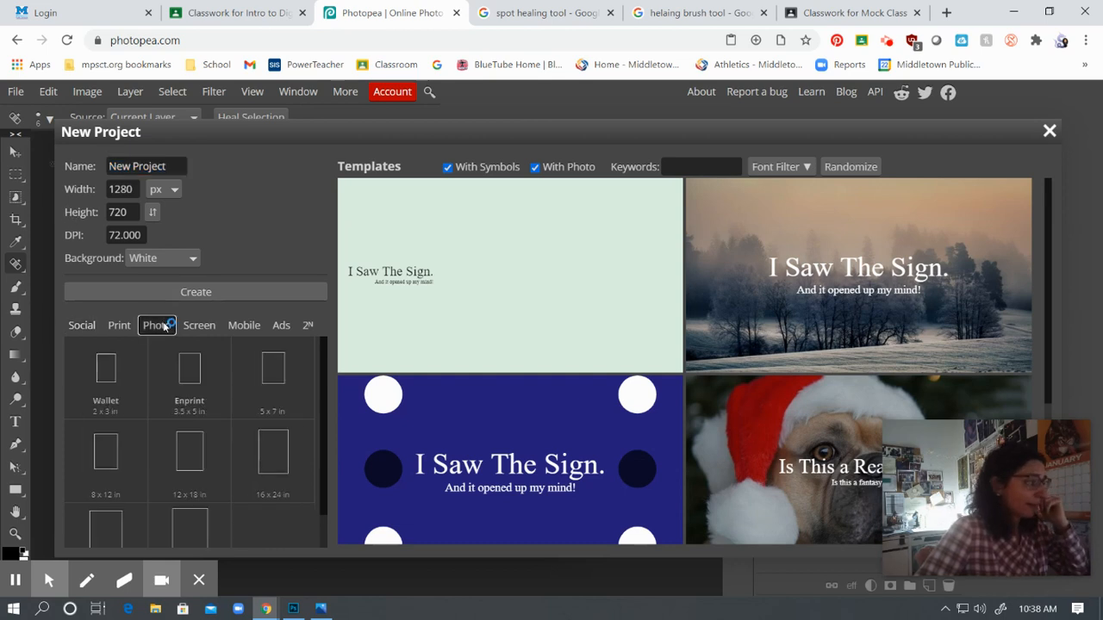
{"action": "left_click", "coordinate": [101, 460]}
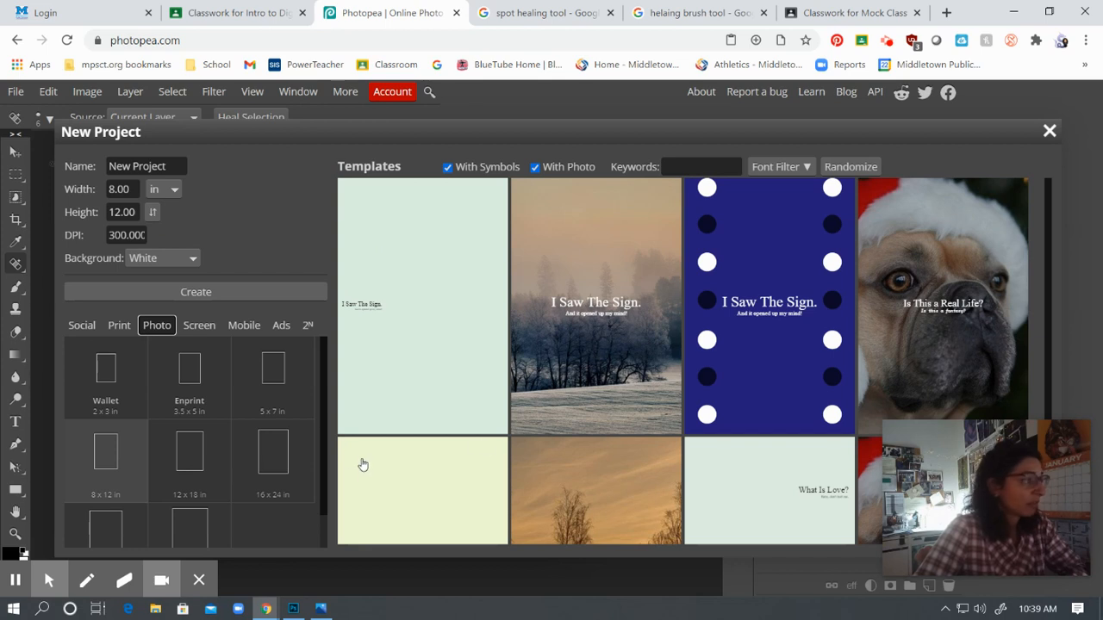
{"action": "left_click", "coordinate": [153, 213]}
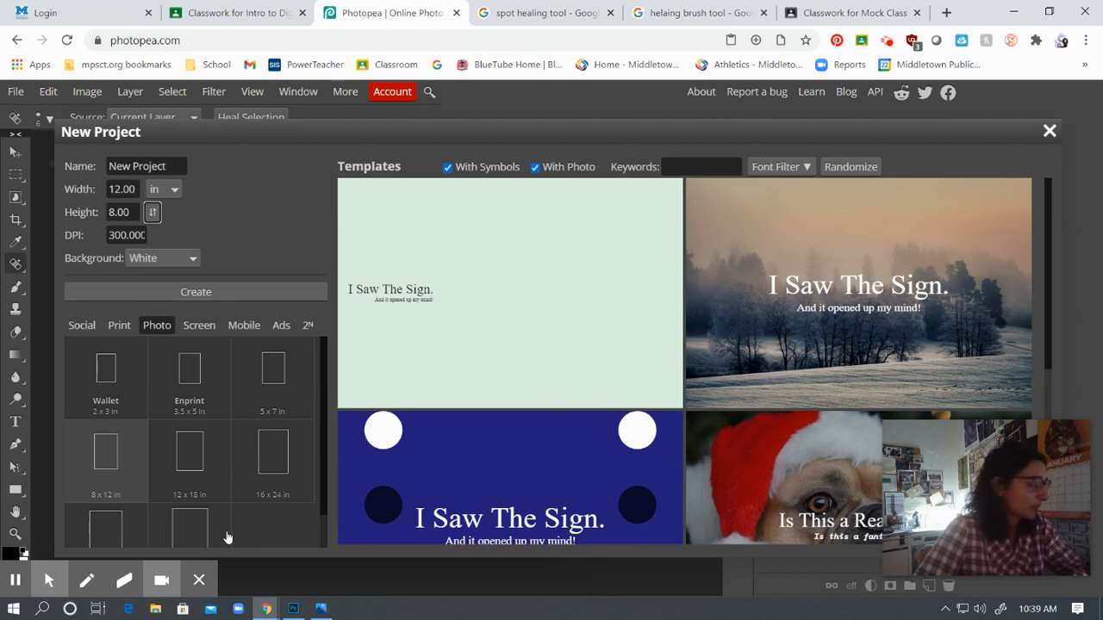
{"action": "left_click", "coordinate": [180, 296]}
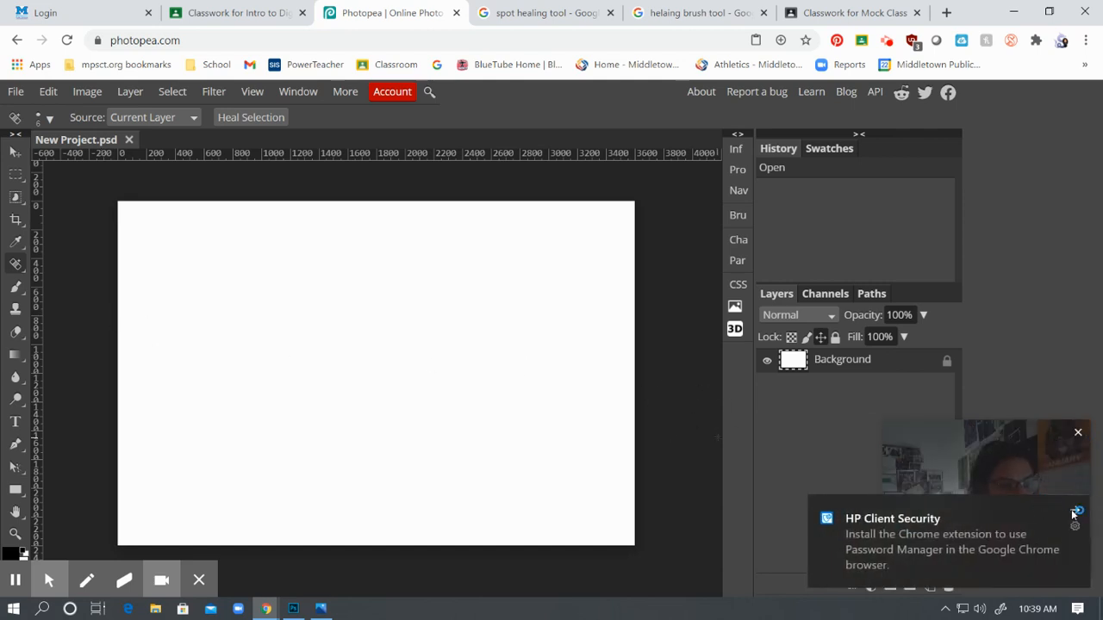
{"action": "left_click", "coordinate": [1074, 510]}
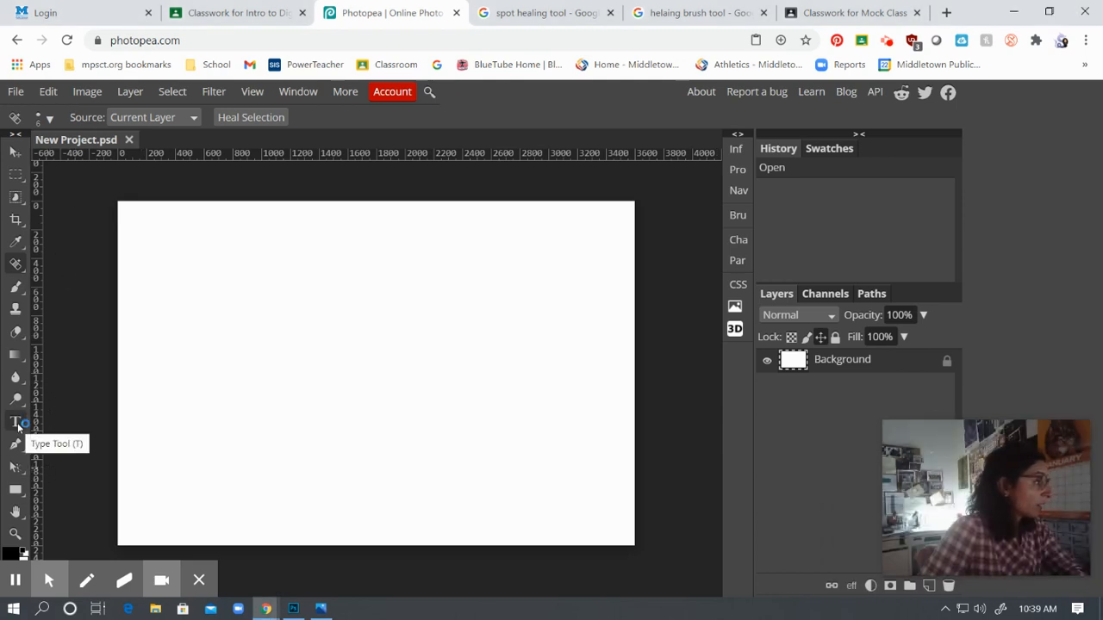
Set the Type tool's font size to 600 px
{"action": "left_click", "coordinate": [16, 423]}
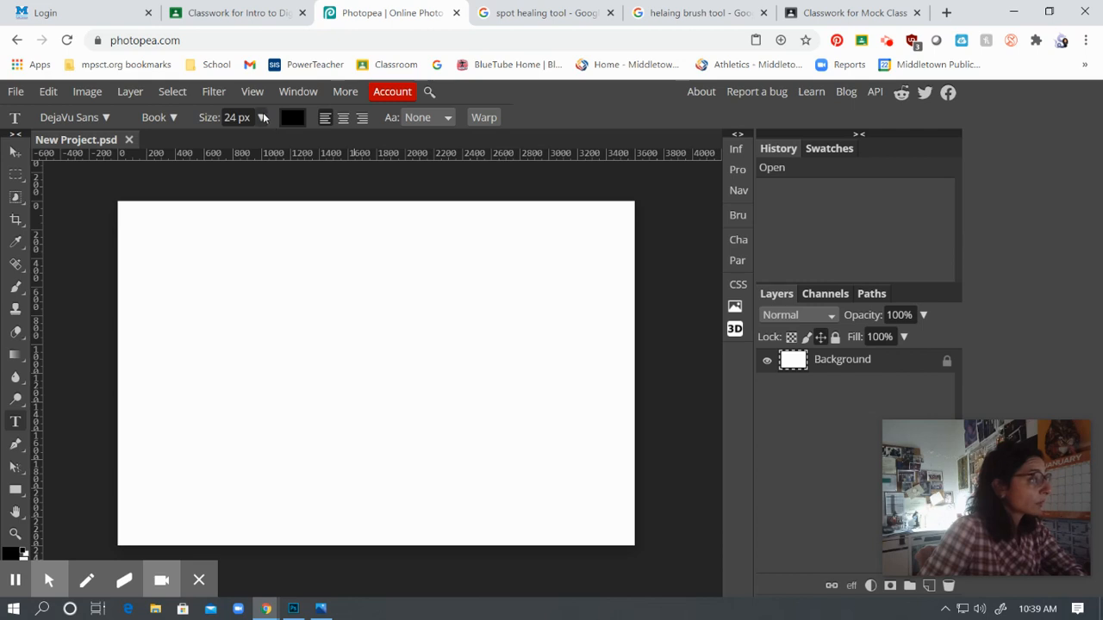
{"action": "left_click", "coordinate": [262, 117]}
{"action": "left_click_drag", "start_coordinate": [234, 141], "coordinate": [263, 142]}
{"action": "left_click", "coordinate": [226, 118]}
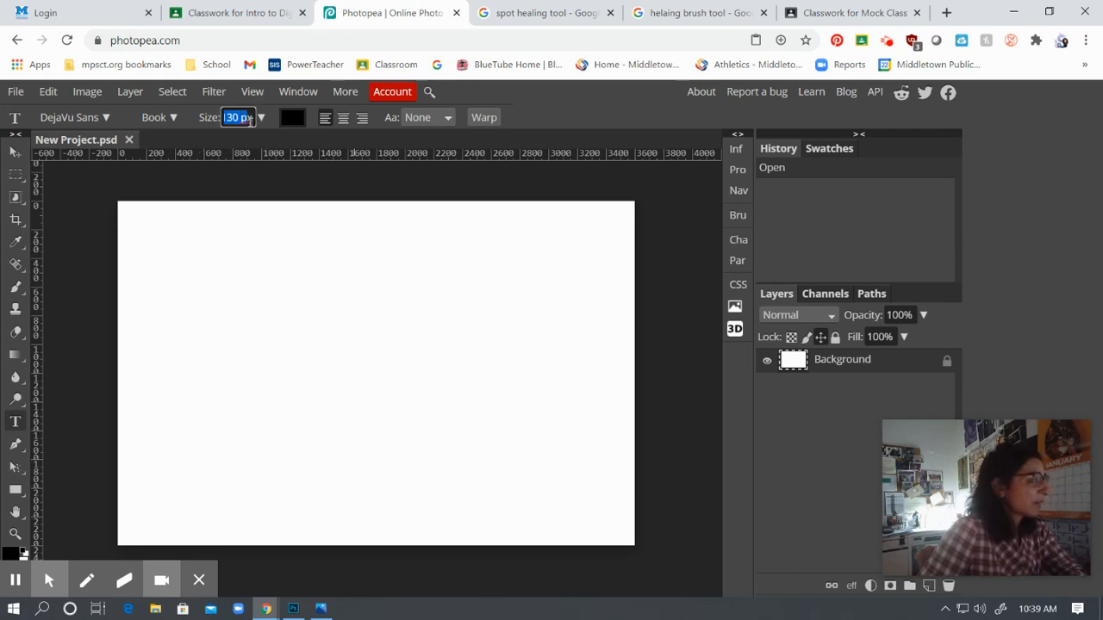
{"action": "left_click", "coordinate": [246, 119]}
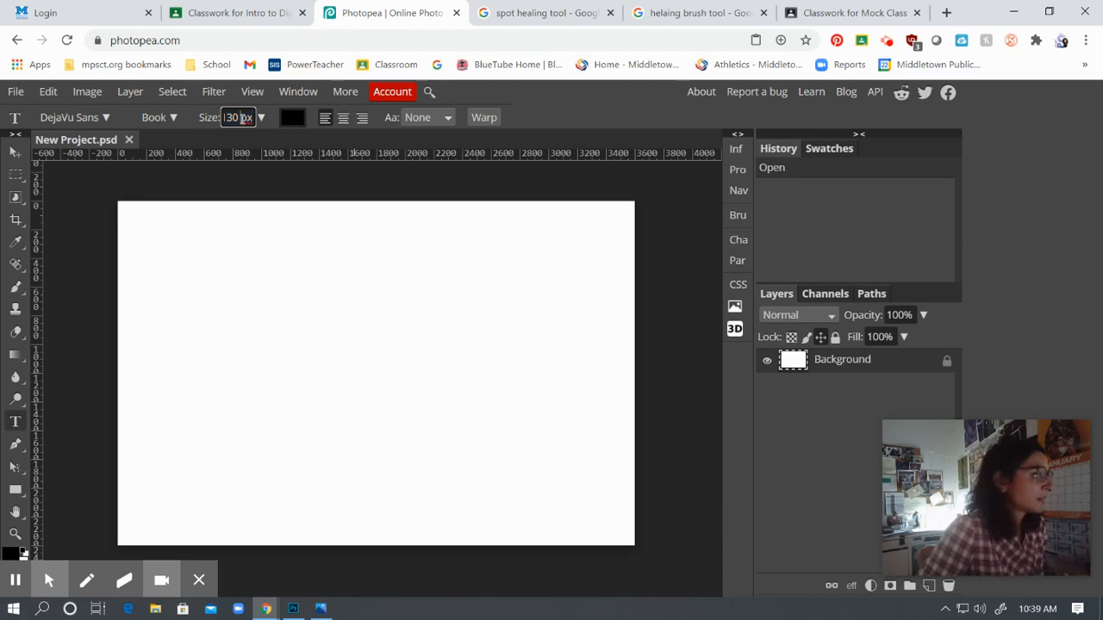
{"action": "left_click_drag", "start_coordinate": [248, 119], "coordinate": [161, 110]}
{"action": "type", "text": "600"}
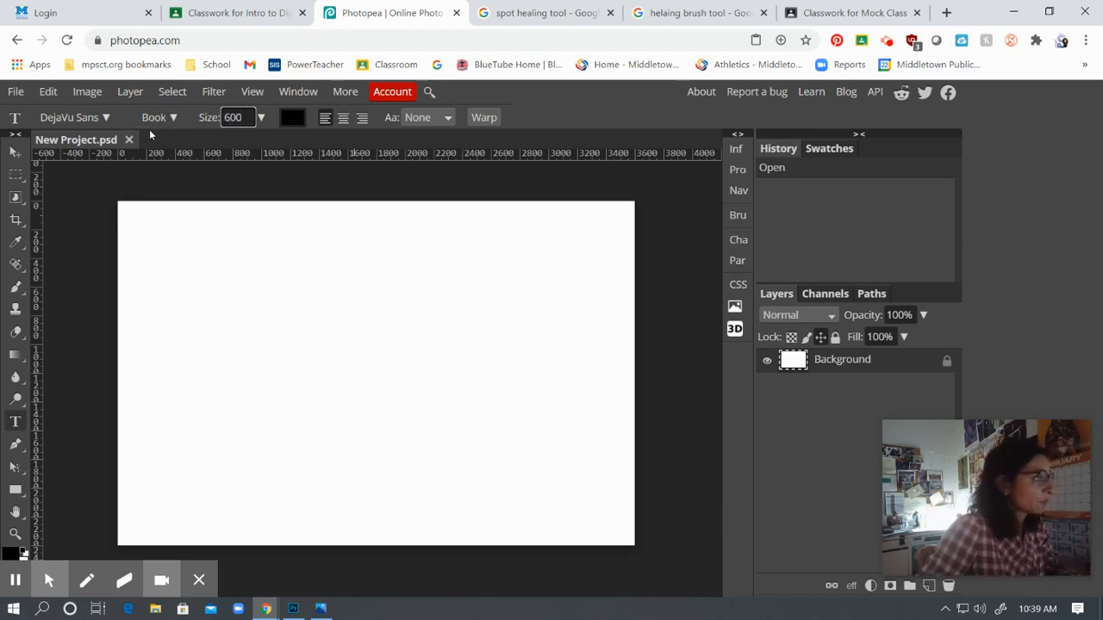
Choose Creepster as the font for the Type tool
{"action": "left_click", "coordinate": [106, 118]}
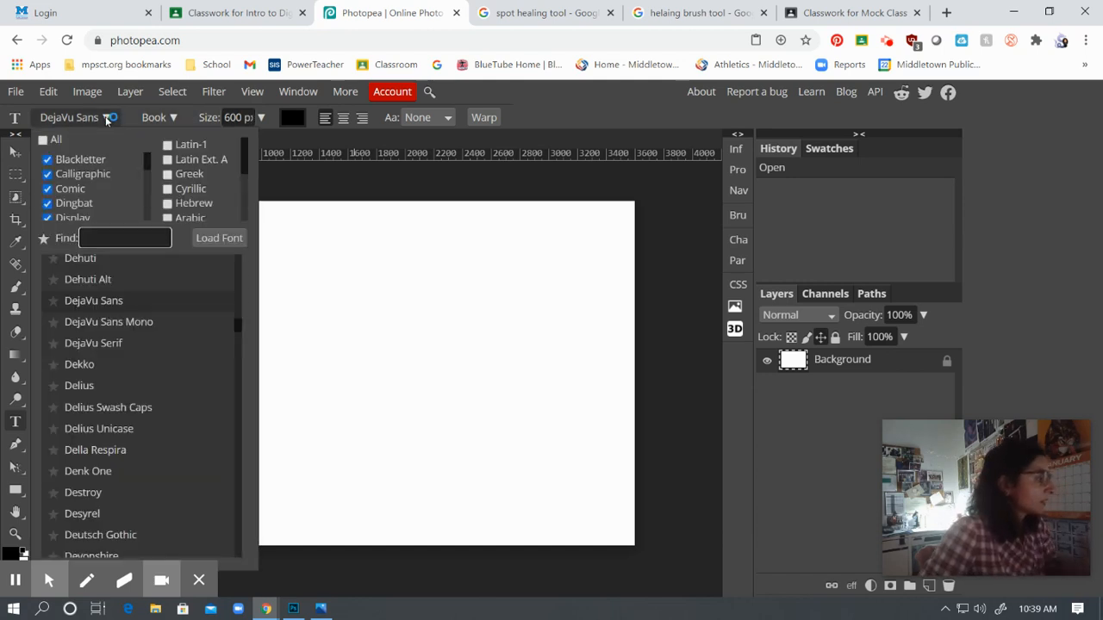
{"action": "left_click", "coordinate": [95, 381]}
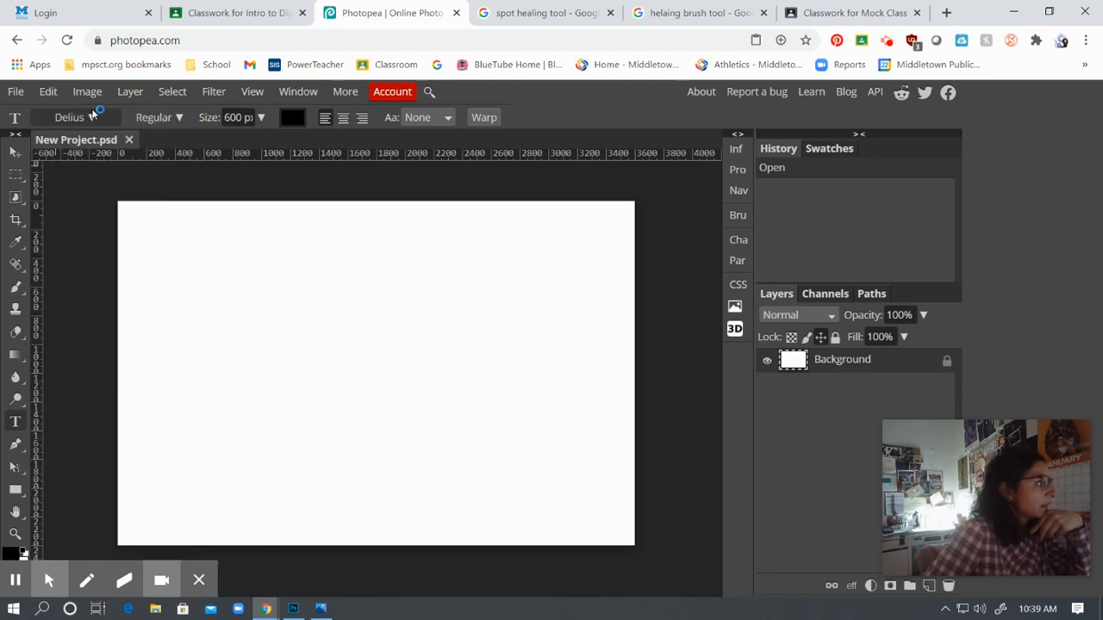
{"action": "left_click", "coordinate": [95, 118]}
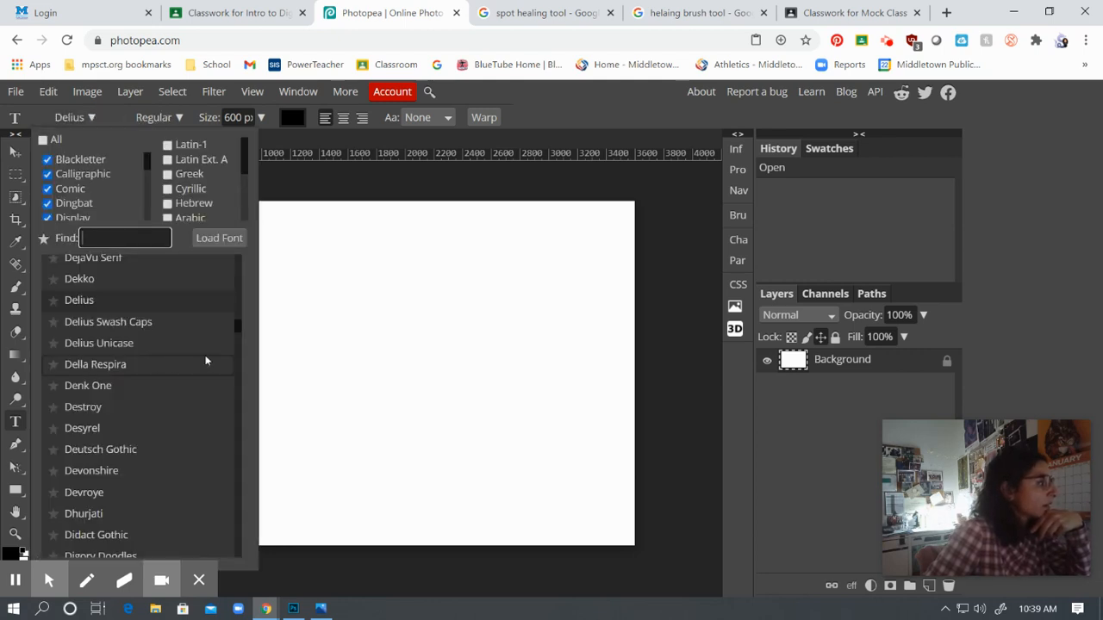
{"action": "scroll", "coordinate": [207, 360], "scroll_direction": "up", "scroll_amount": 15}
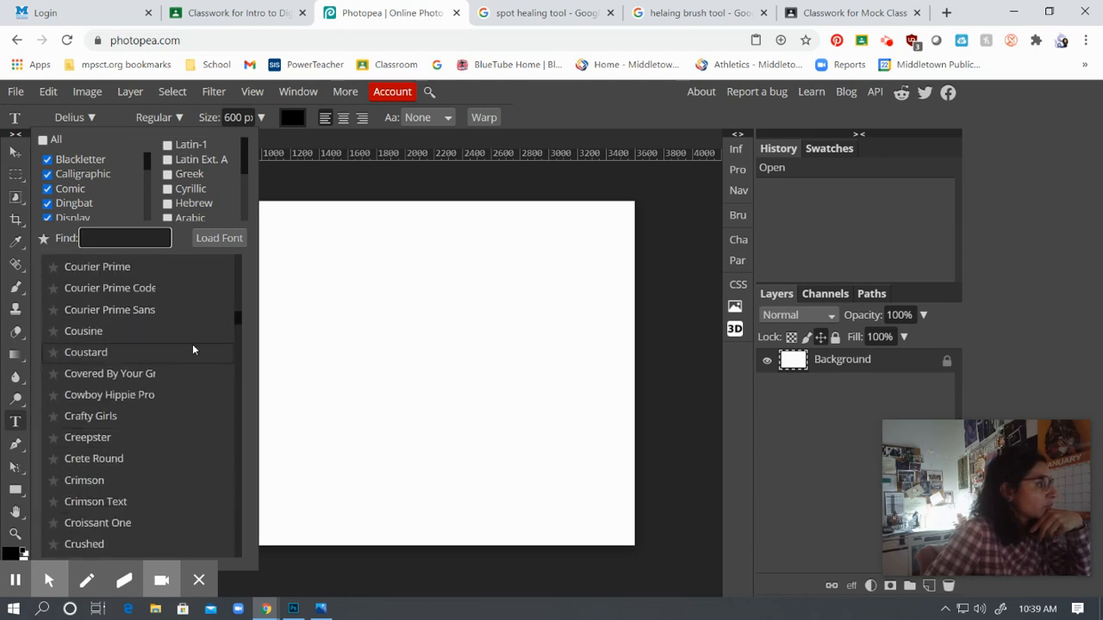
{"action": "left_click", "coordinate": [172, 438]}
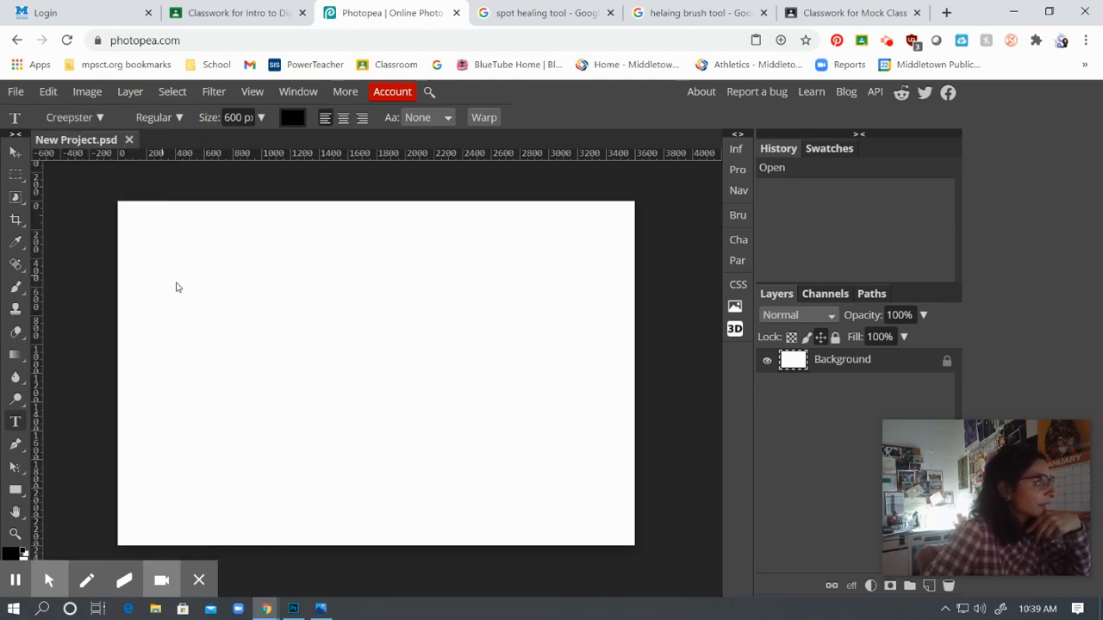
{"action": "left_click", "coordinate": [181, 331]}
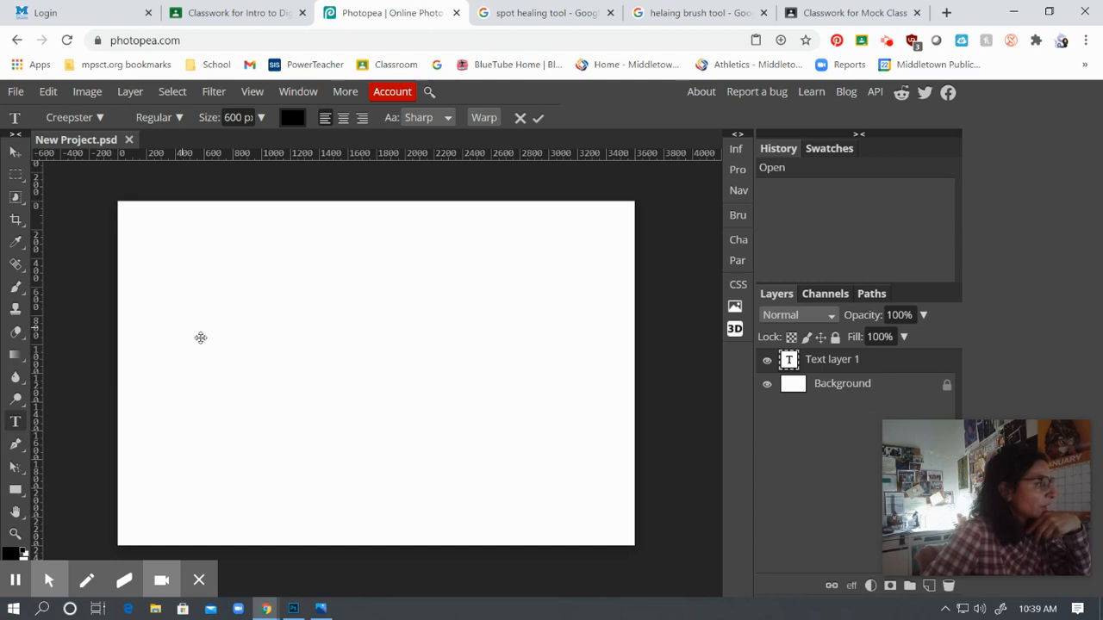
{"action": "left_click", "coordinate": [15, 421]}
{"action": "left_click", "coordinate": [217, 325]}
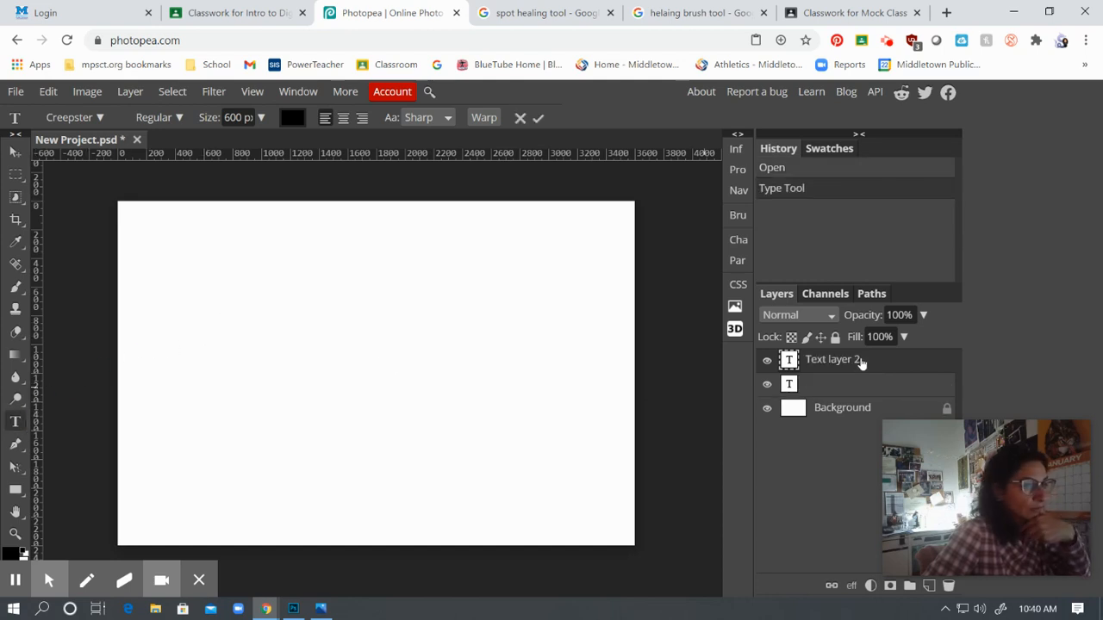
{"action": "left_click_drag", "start_coordinate": [861, 360], "coordinate": [948, 586]}
{"action": "left_click_drag", "start_coordinate": [864, 365], "coordinate": [947, 585]}
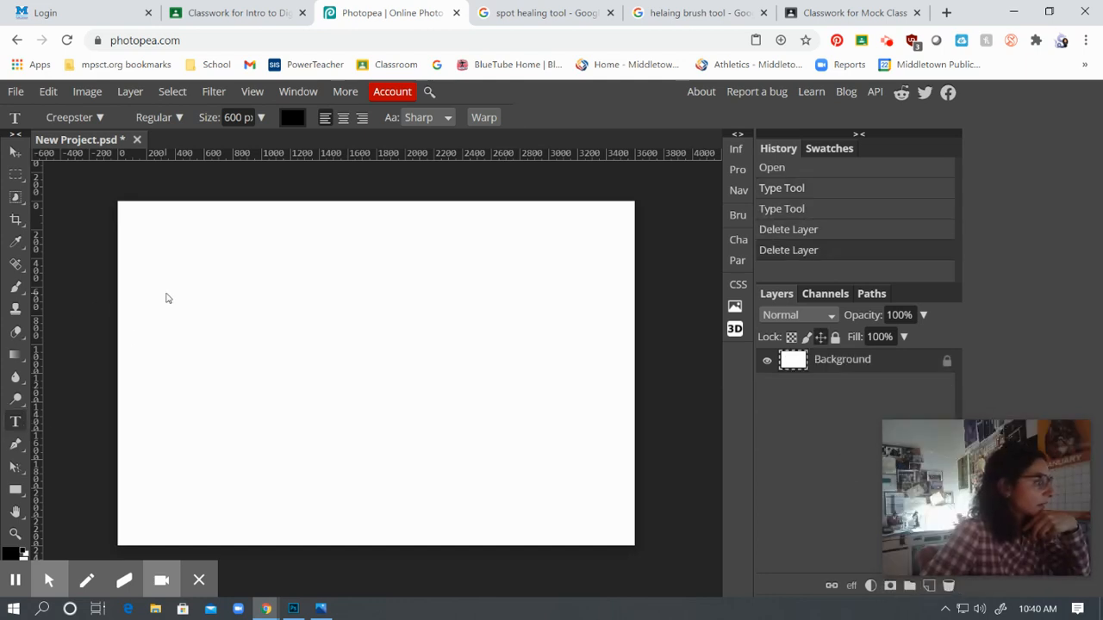
Add the text "The witches" to the blank canvas and move it to the middle of the page
{"action": "left_click", "coordinate": [179, 319]}
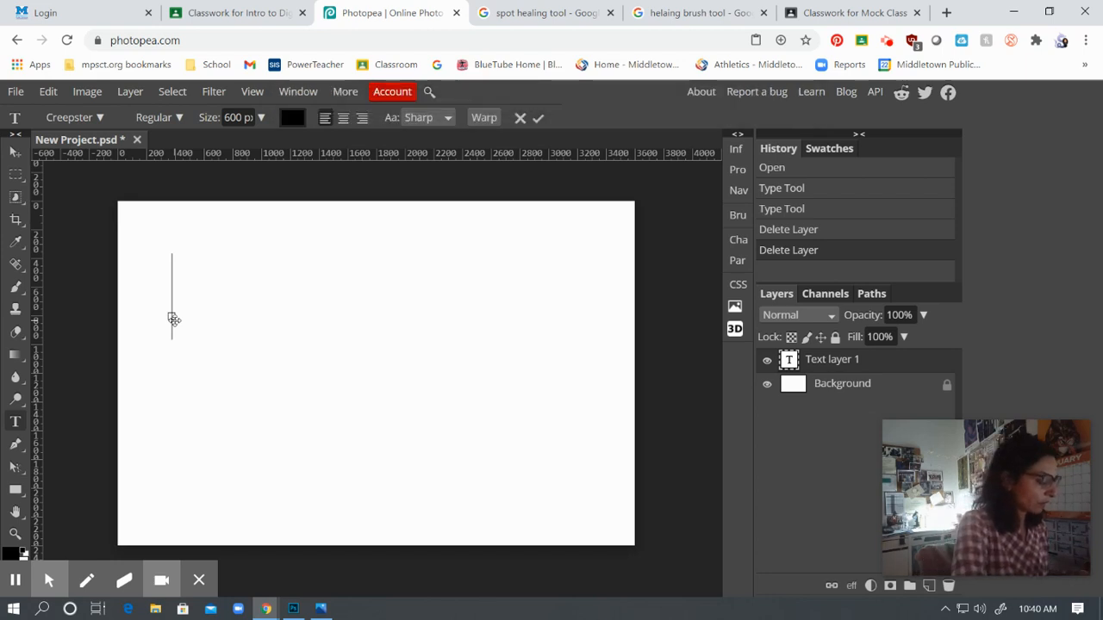
{"action": "type", "text": "THE"}
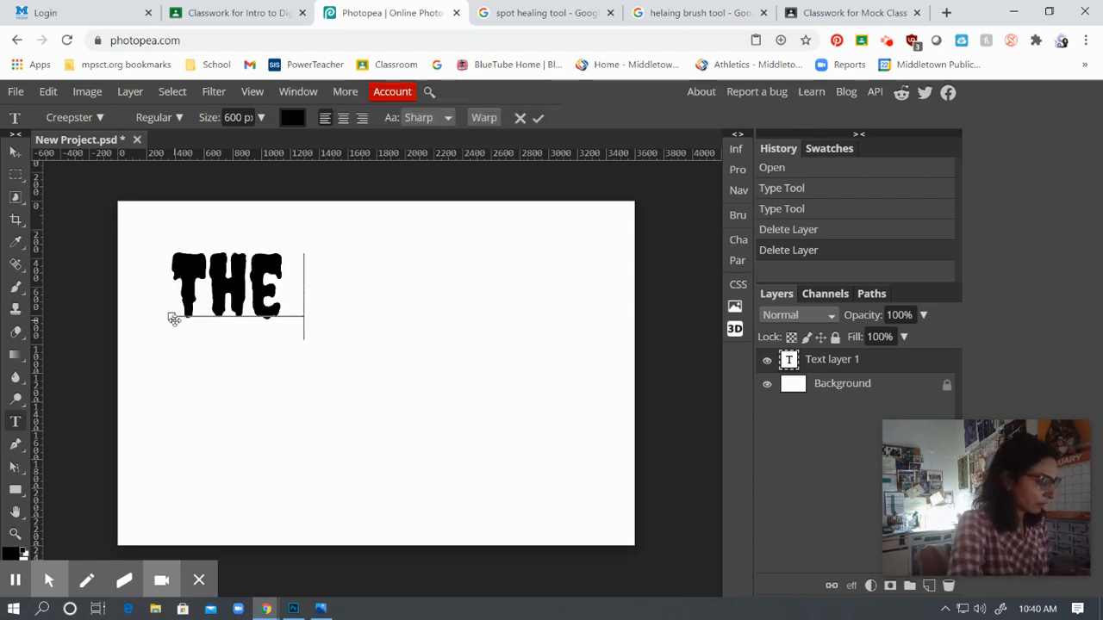
{"action": "type", "text": " WITCHES"}
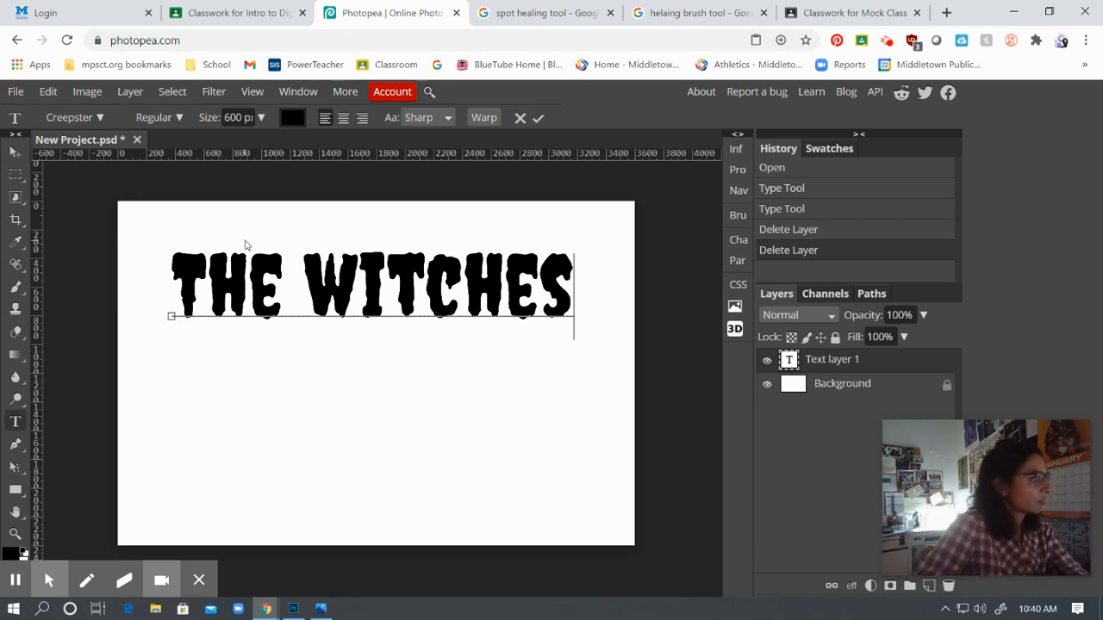
{"action": "left_click", "coordinate": [15, 152]}
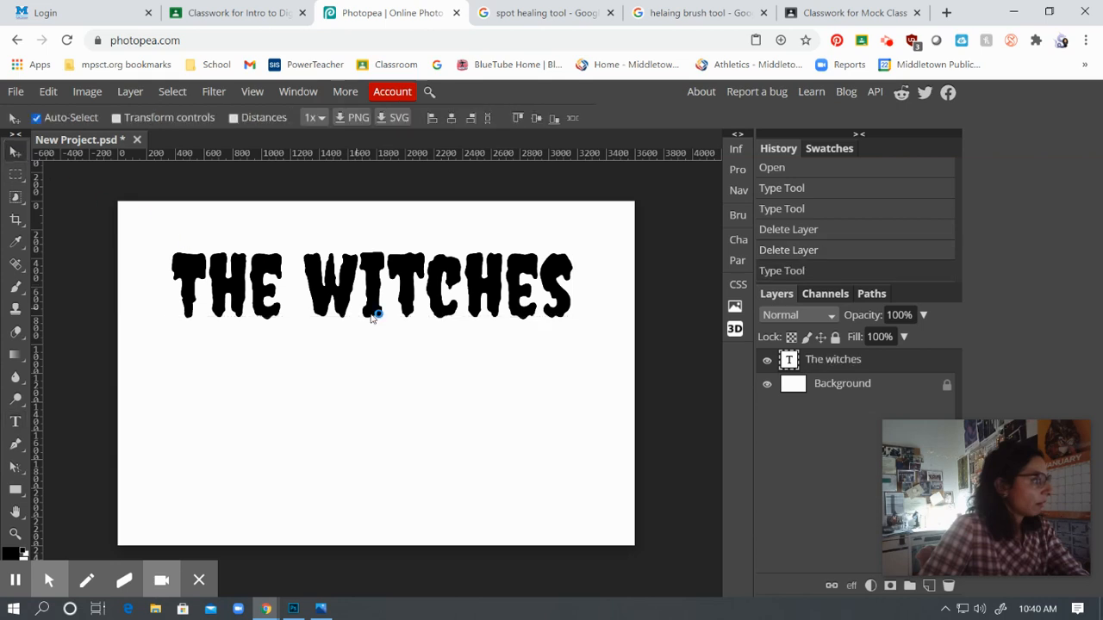
{"action": "left_click_drag", "start_coordinate": [376, 297], "coordinate": [382, 372]}
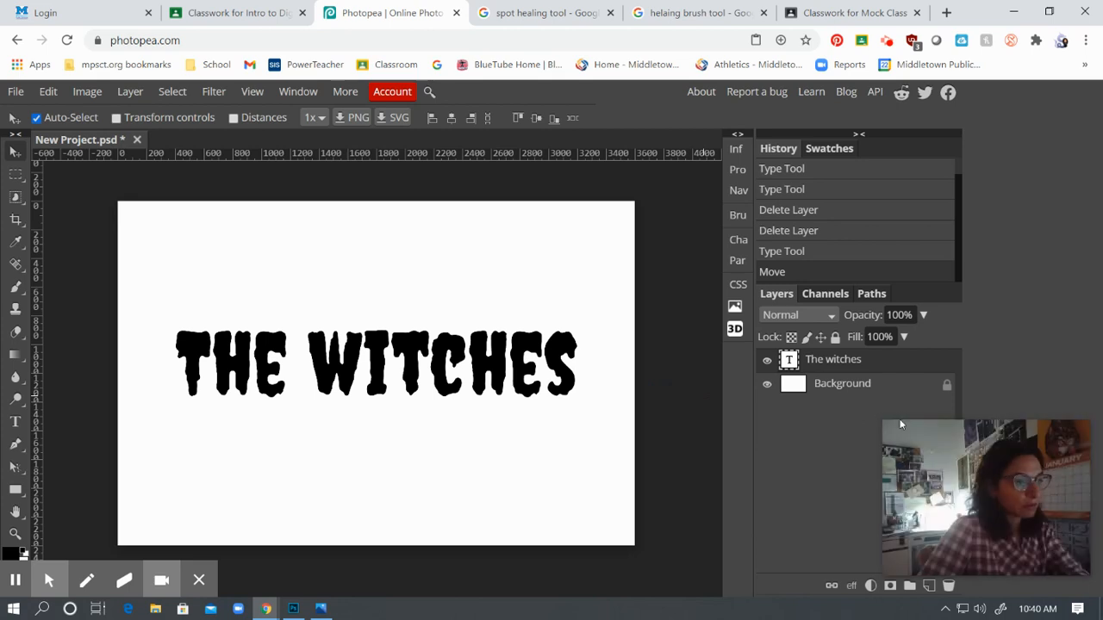
Give the Rectangle shape tool a gradient fill using the red-to-red rainbow preset
{"action": "right_click", "coordinate": [16, 489]}
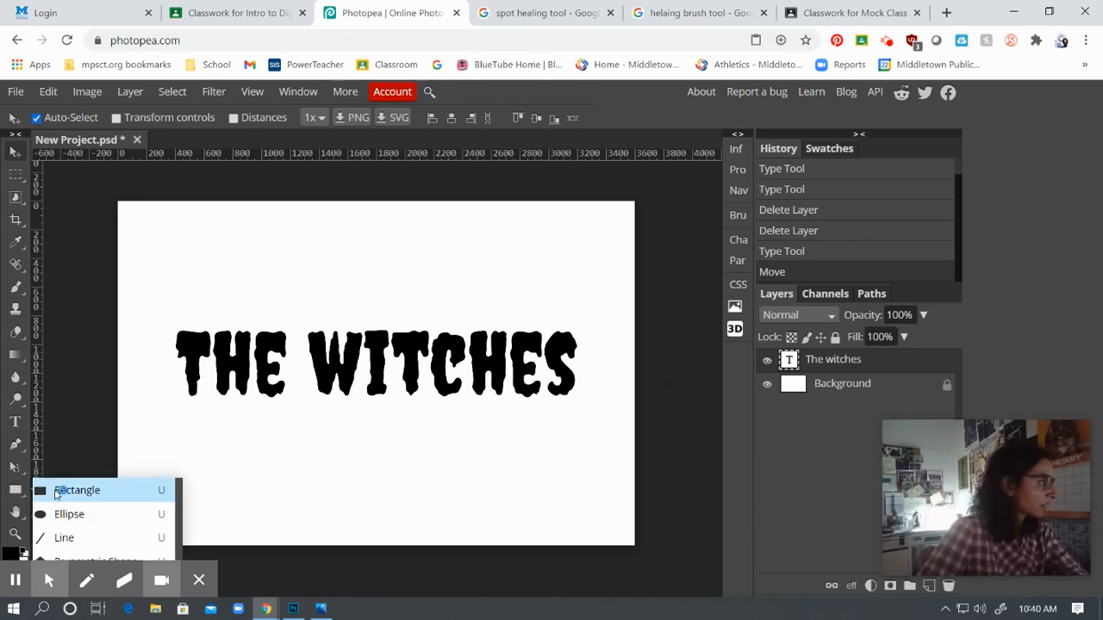
{"action": "left_click", "coordinate": [56, 493]}
{"action": "left_click", "coordinate": [127, 123]}
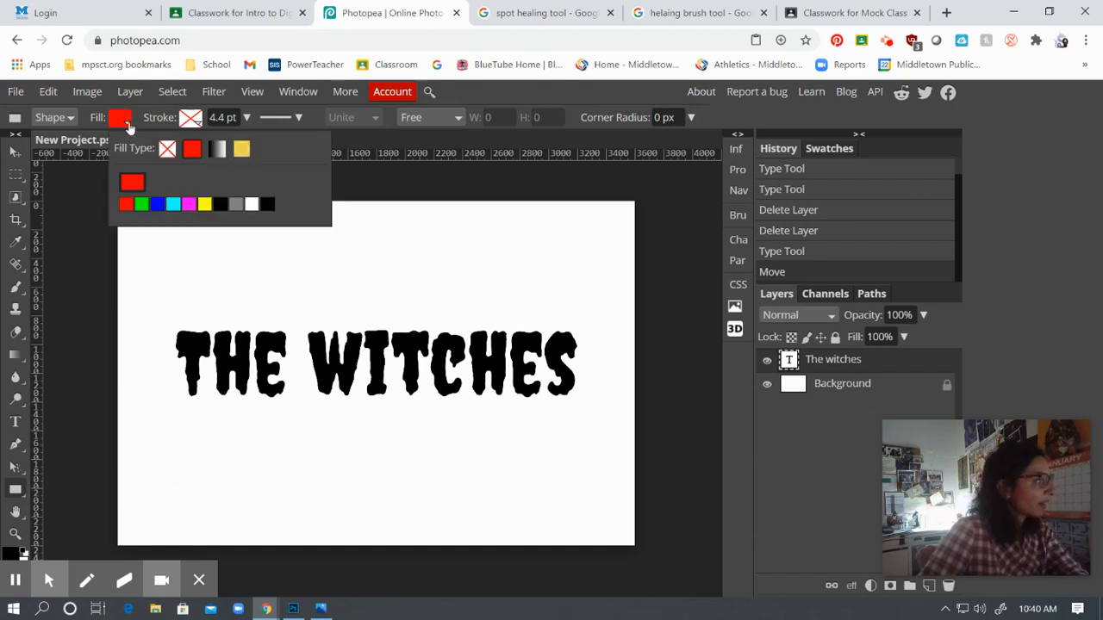
{"action": "left_click", "coordinate": [220, 149]}
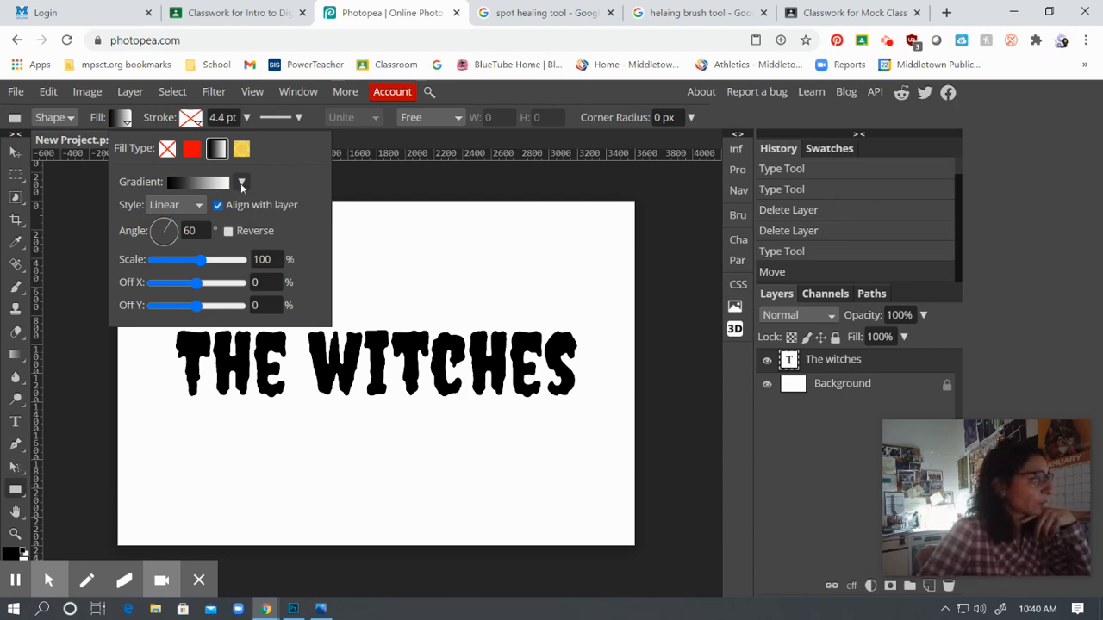
{"action": "left_click", "coordinate": [242, 184]}
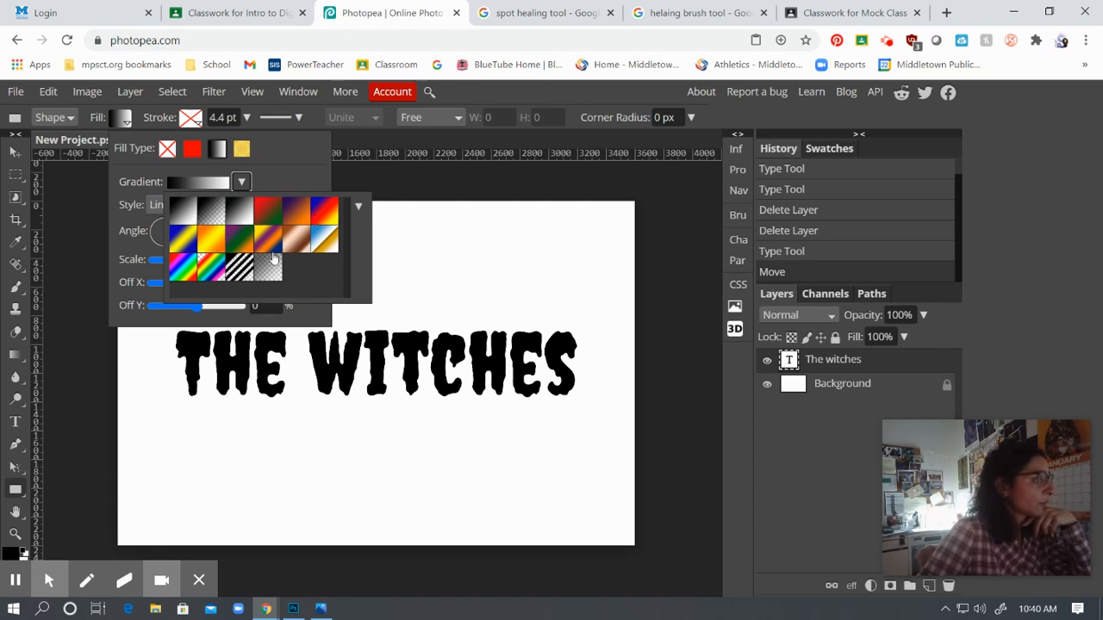
{"action": "left_click", "coordinate": [207, 274]}
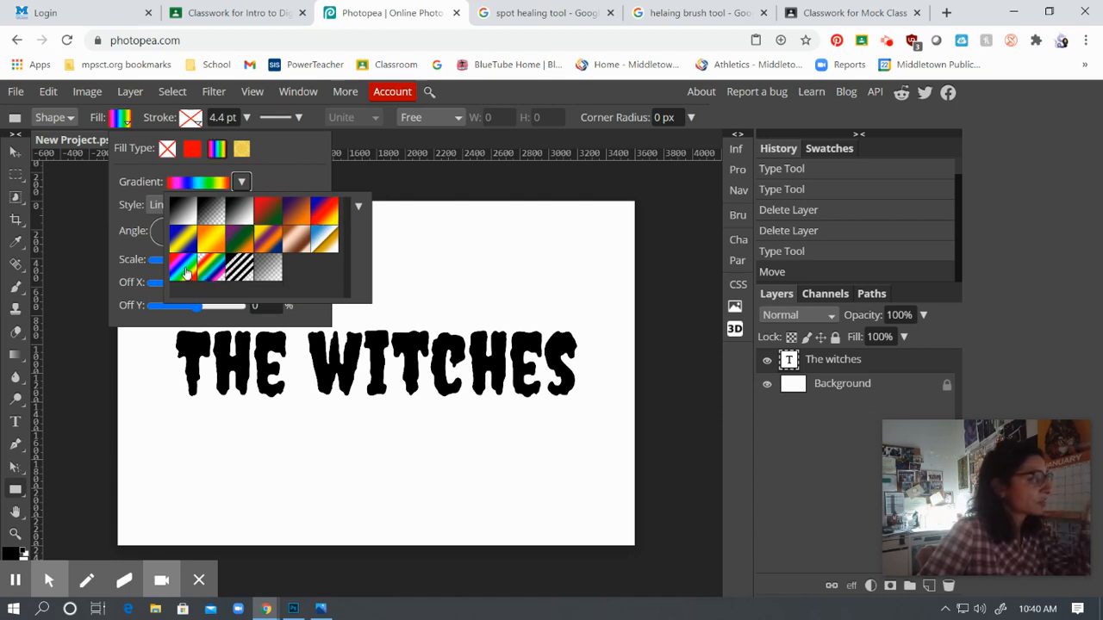
{"action": "left_click", "coordinate": [274, 180]}
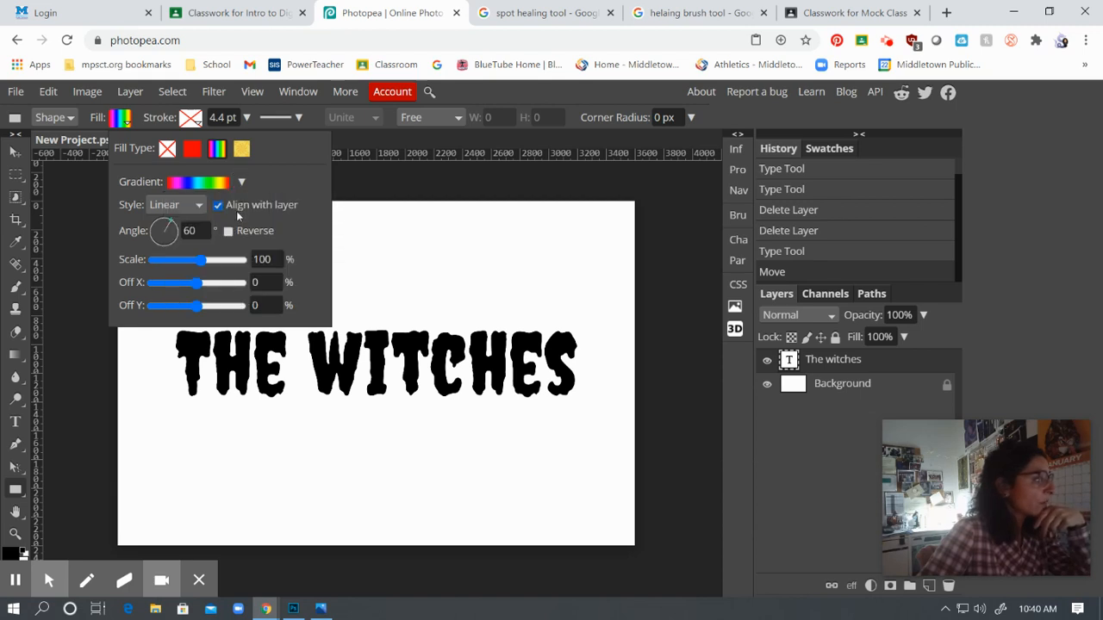
Set the gradient style to Diamond and draw a rectangle covering the entire canvas
{"action": "left_click", "coordinate": [201, 207]}
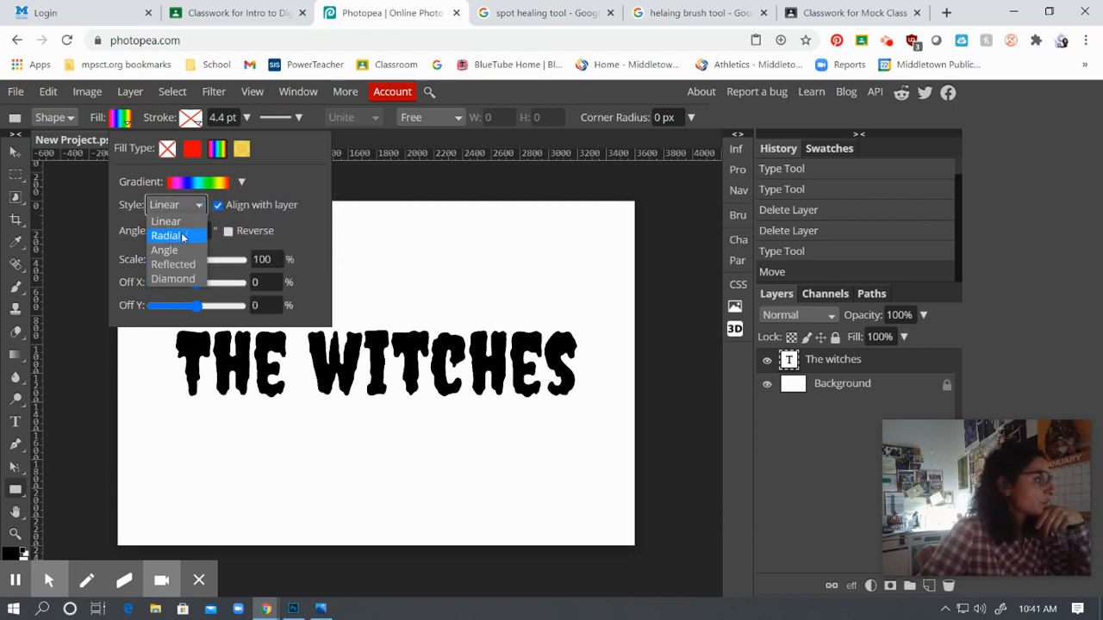
{"action": "left_click", "coordinate": [174, 279]}
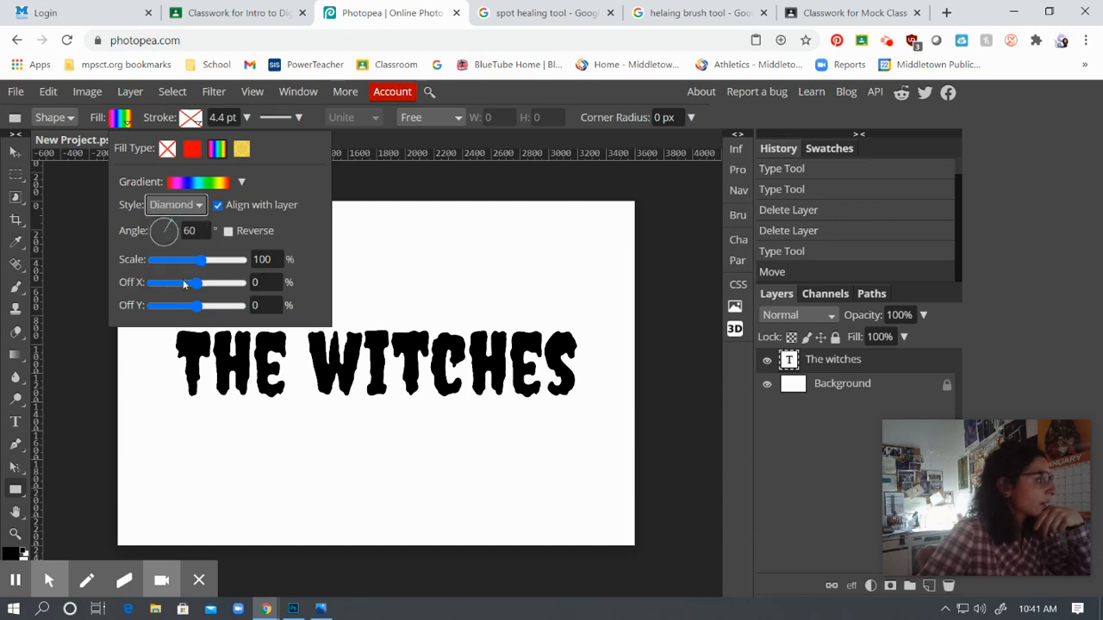
{"action": "left_click", "coordinate": [197, 211]}
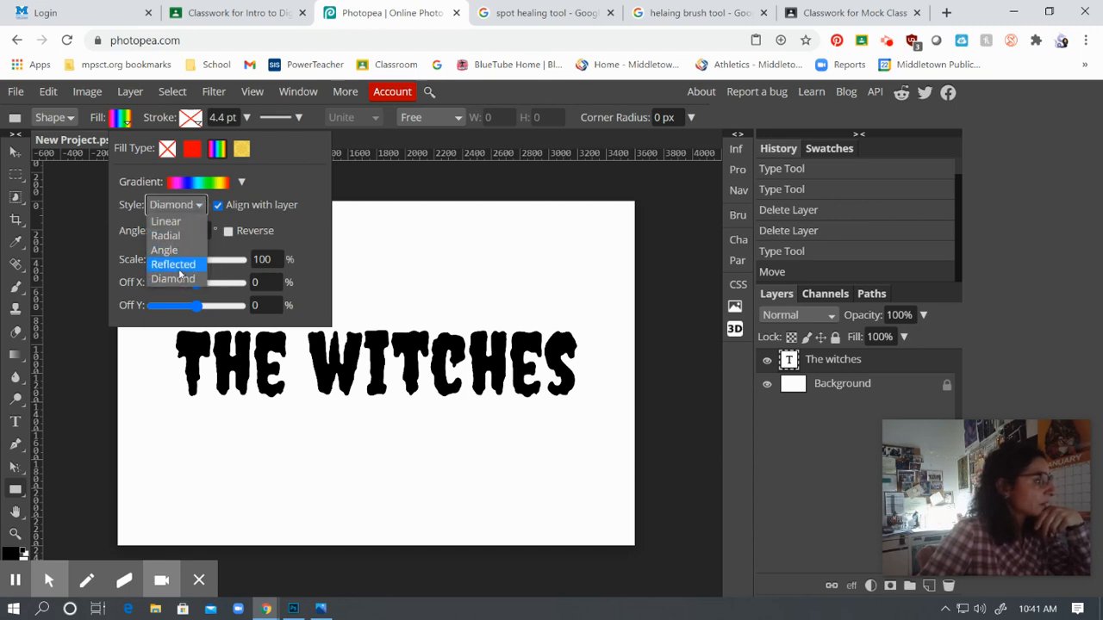
{"action": "left_click", "coordinate": [195, 206]}
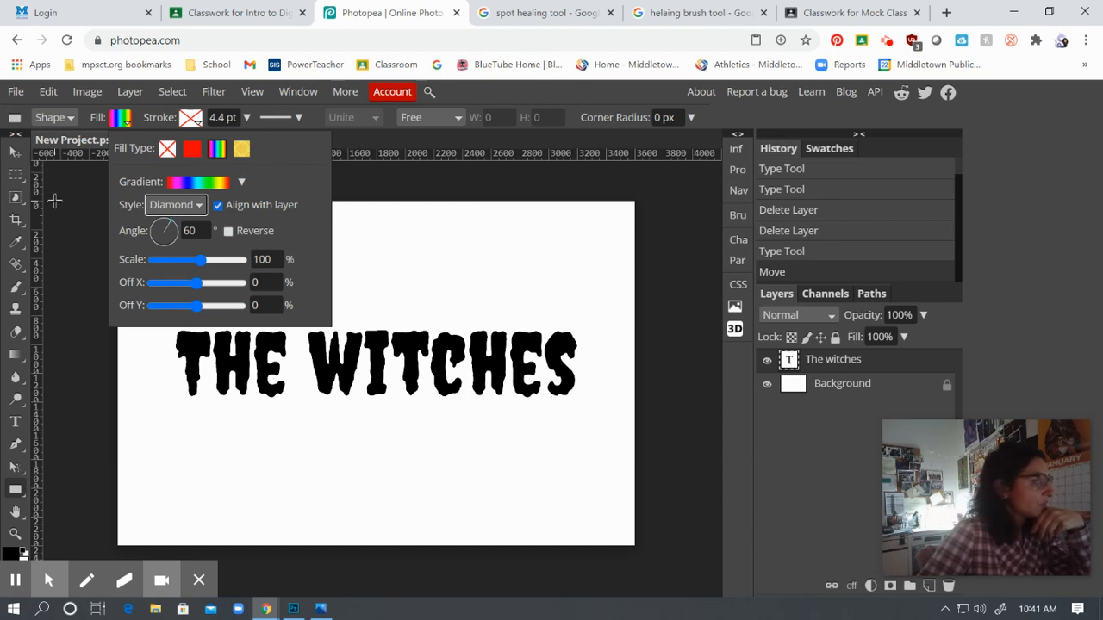
{"action": "left_click", "coordinate": [281, 117]}
{"action": "mouse_move", "coordinate": [112, 203]}
{"action": "left_mouse_down"}
{"action": "mouse_move", "coordinate": [489, 450]}
{"action": "mouse_move", "coordinate": [636, 527]}
{"action": "mouse_move", "coordinate": [636, 546]}
{"action": "left_mouse_up"}
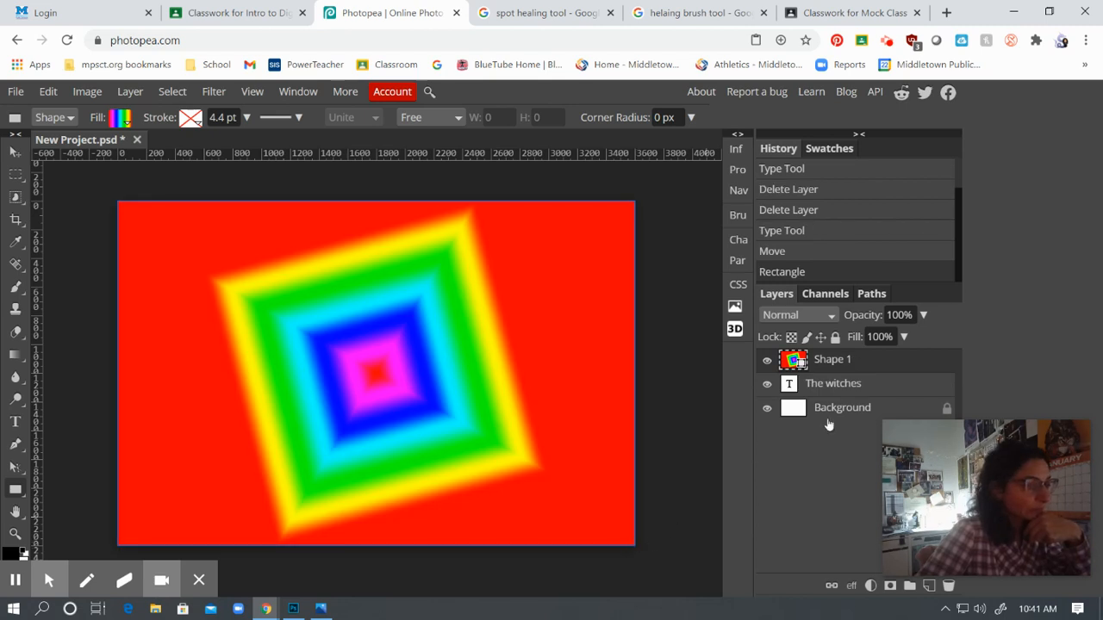
Apply the gradient rectangle as a clipping mask on the "The witches" text layer
{"action": "right_click", "coordinate": [826, 366]}
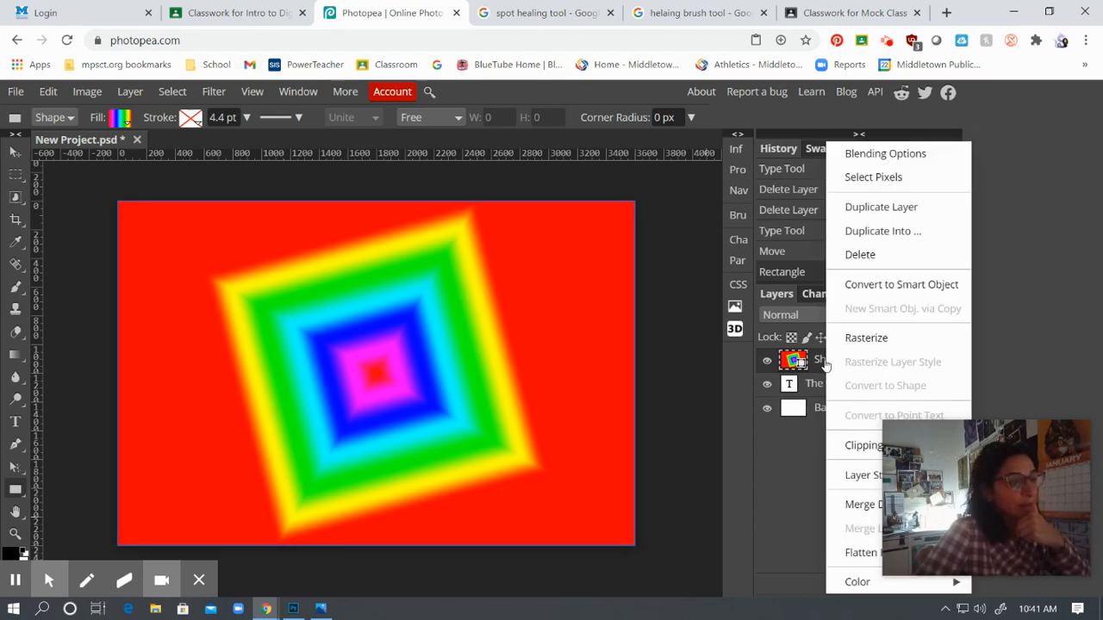
{"action": "left_click_drag", "start_coordinate": [1043, 432], "coordinate": [1101, 493]}
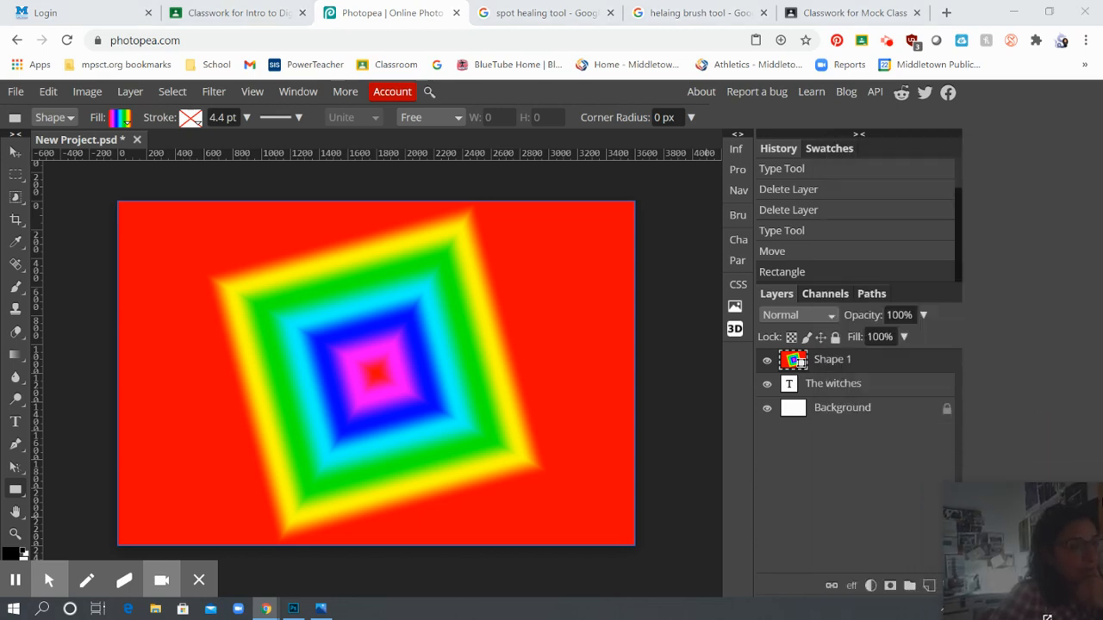
{"action": "right_click", "coordinate": [840, 363]}
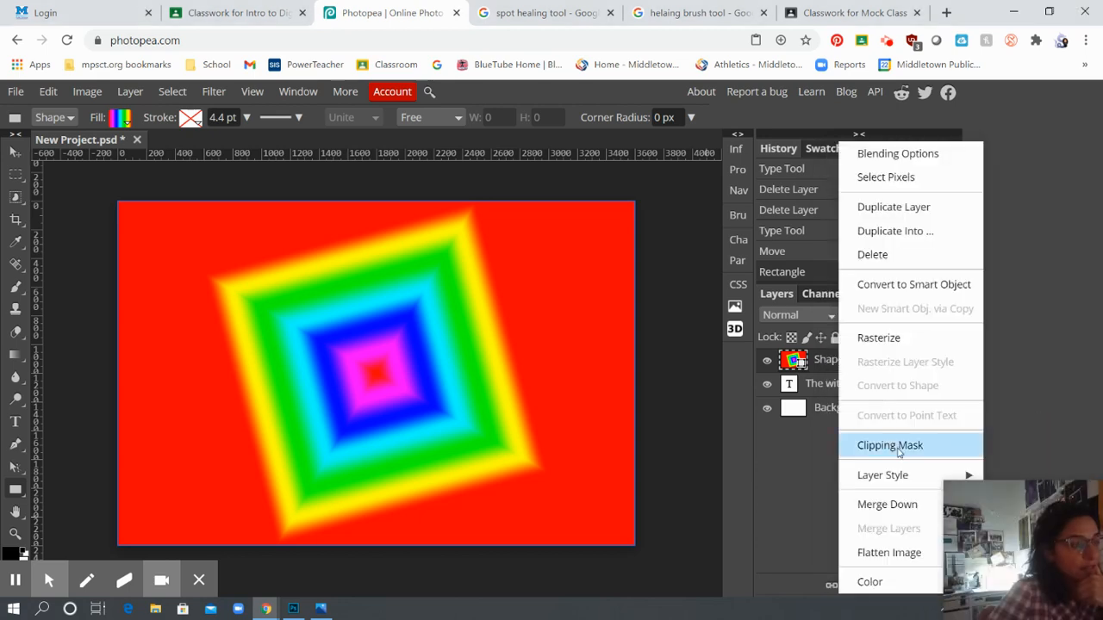
{"action": "left_click", "coordinate": [890, 445]}
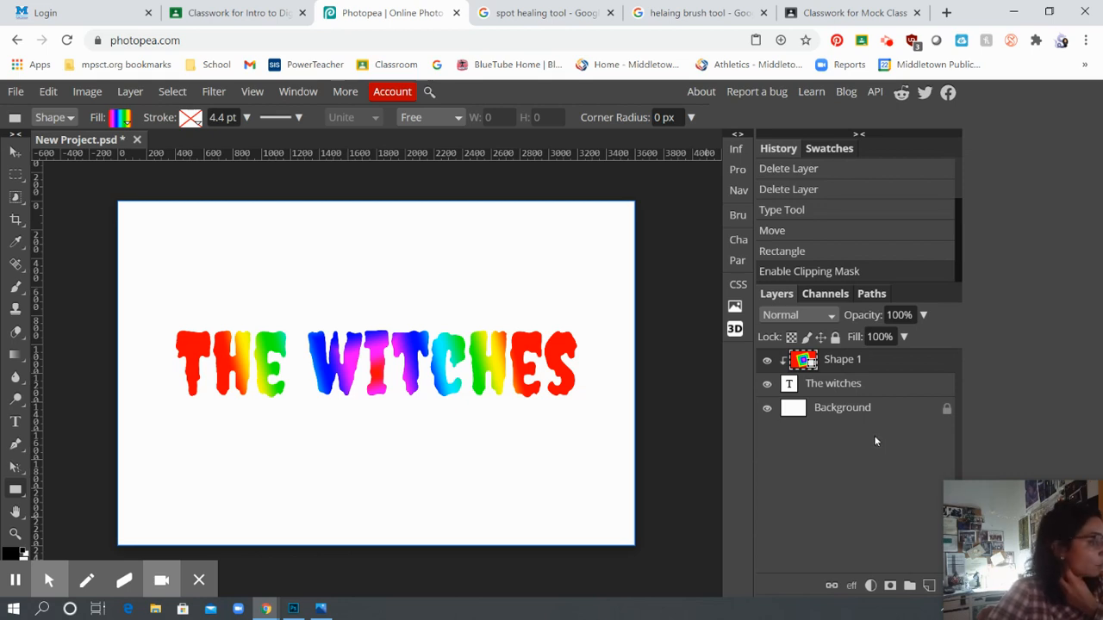
{"action": "double_click", "coordinate": [840, 360]}
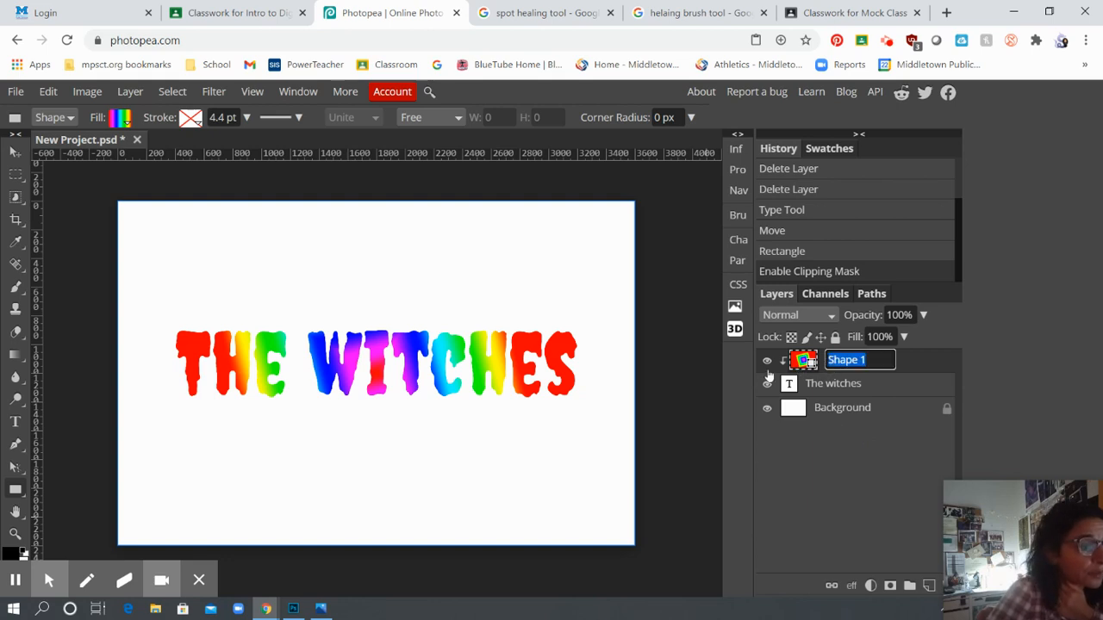
{"action": "double_click", "coordinate": [794, 365]}
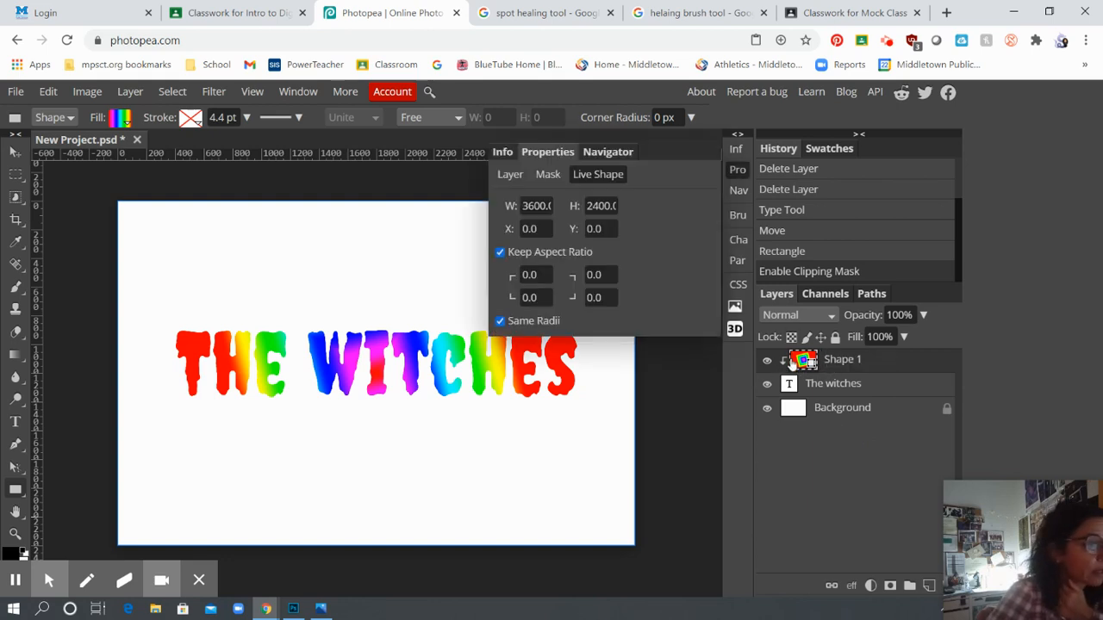
{"action": "double_click", "coordinate": [896, 365]}
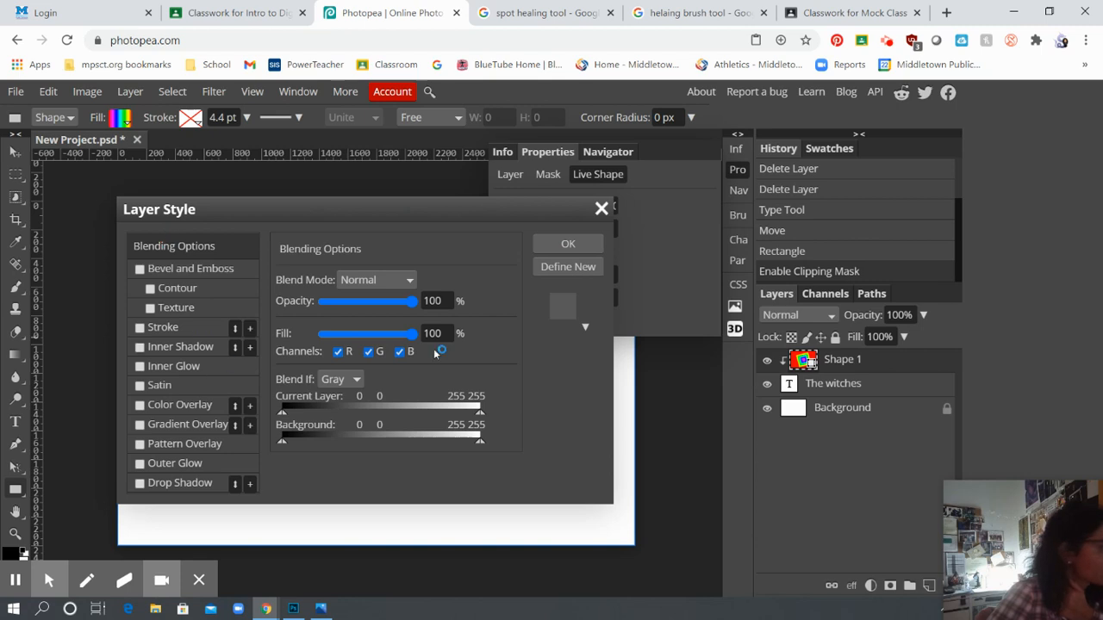
{"action": "left_click", "coordinate": [18, 582]}
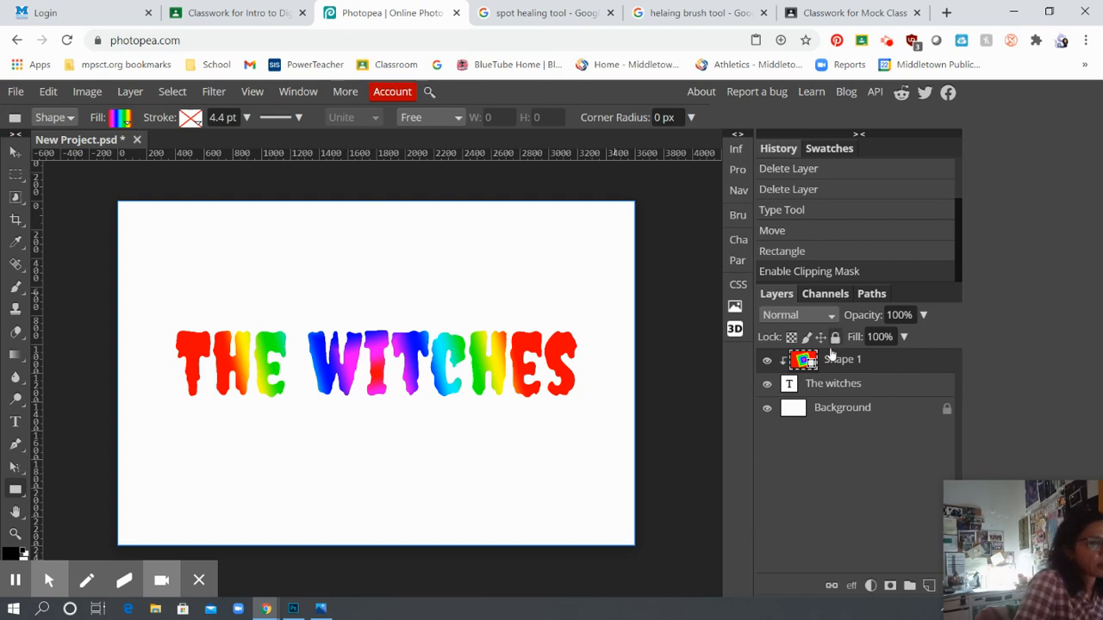
Try to rearrange the magenta and blue color stops of the rectangle's gradient around the 20% position
{"action": "left_click", "coordinate": [127, 121]}
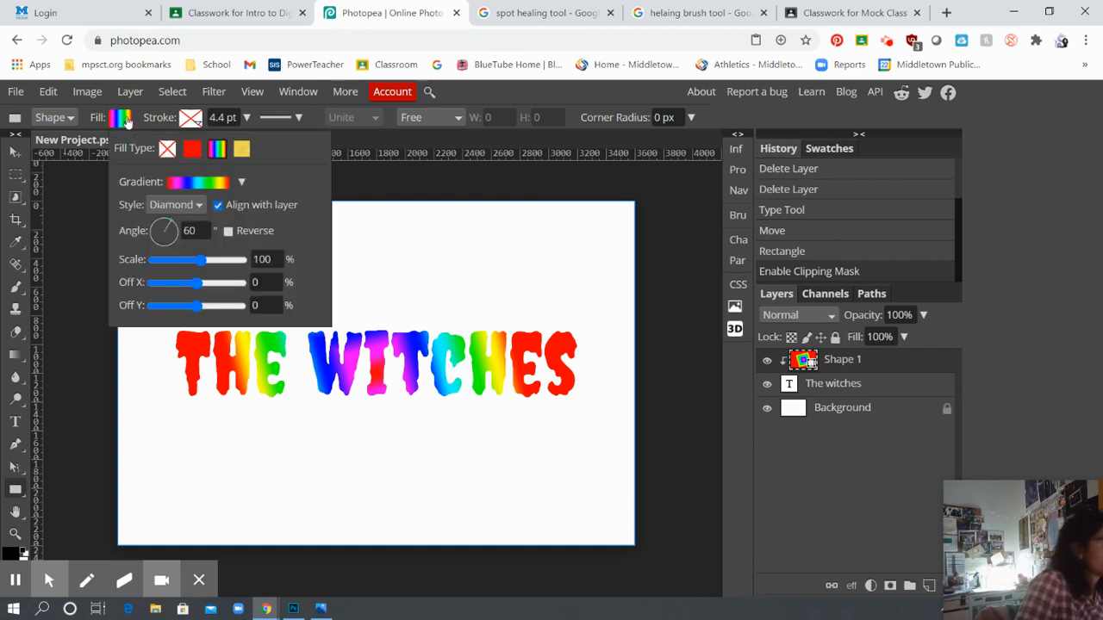
{"action": "left_click", "coordinate": [226, 187]}
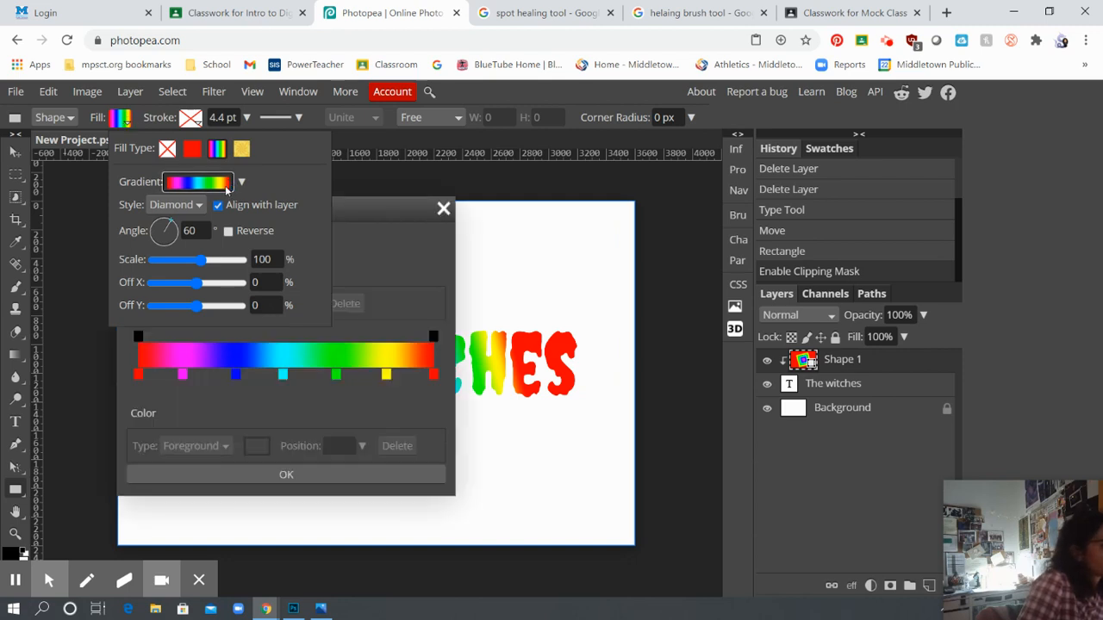
{"action": "left_click_drag", "start_coordinate": [388, 211], "coordinate": [662, 157]}
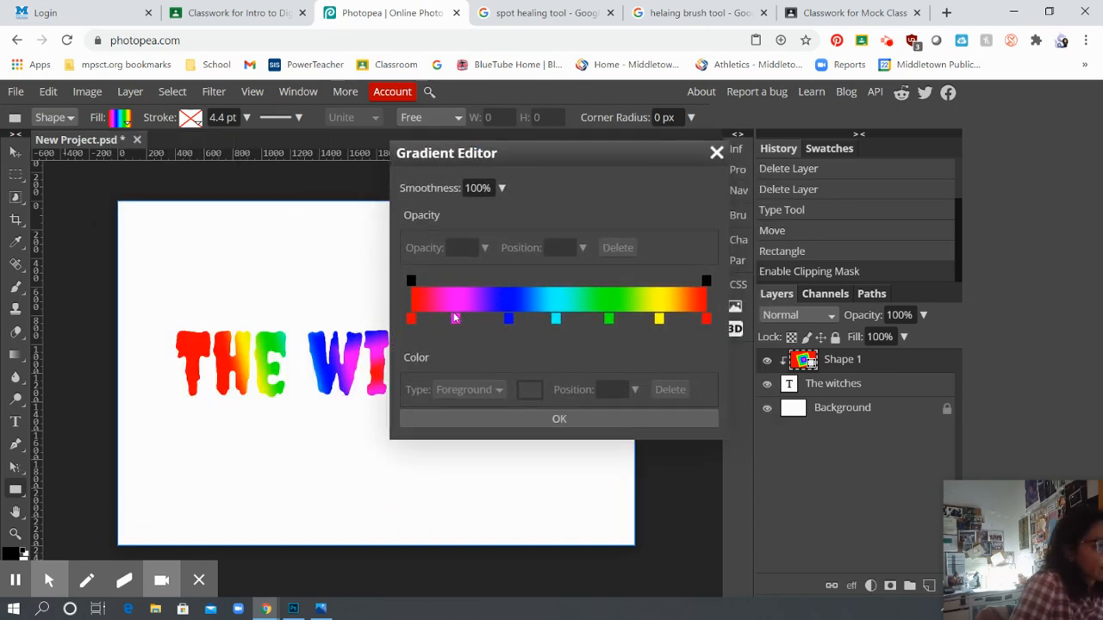
{"action": "left_click_drag", "start_coordinate": [455, 319], "coordinate": [471, 320]}
{"action": "left_click_drag", "start_coordinate": [573, 155], "coordinate": [734, 96]}
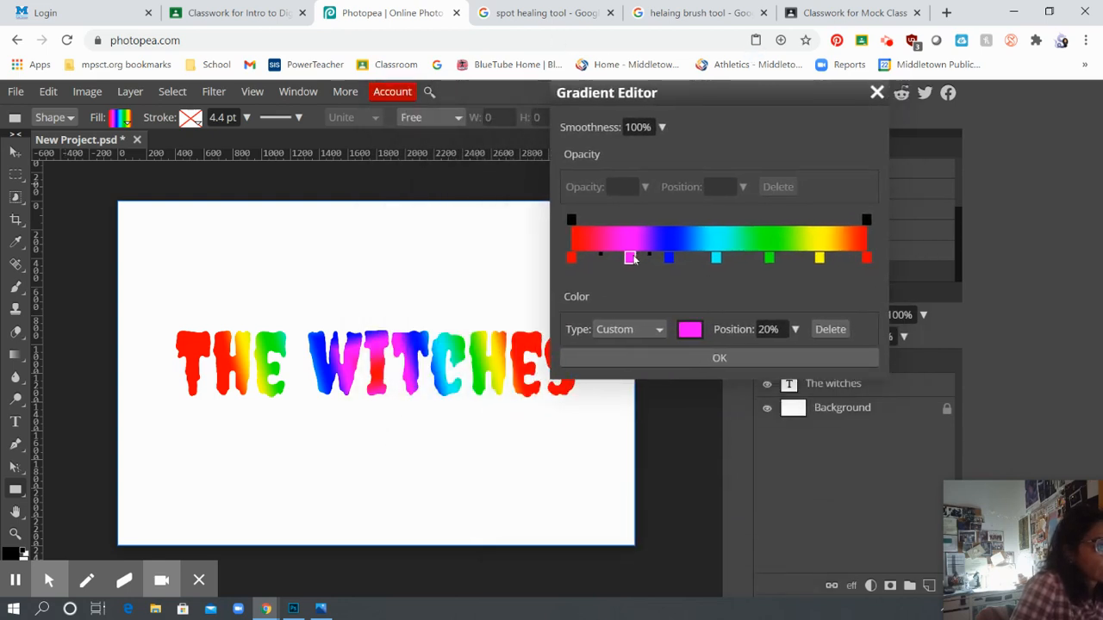
{"action": "left_click_drag", "start_coordinate": [632, 258], "coordinate": [699, 239]}
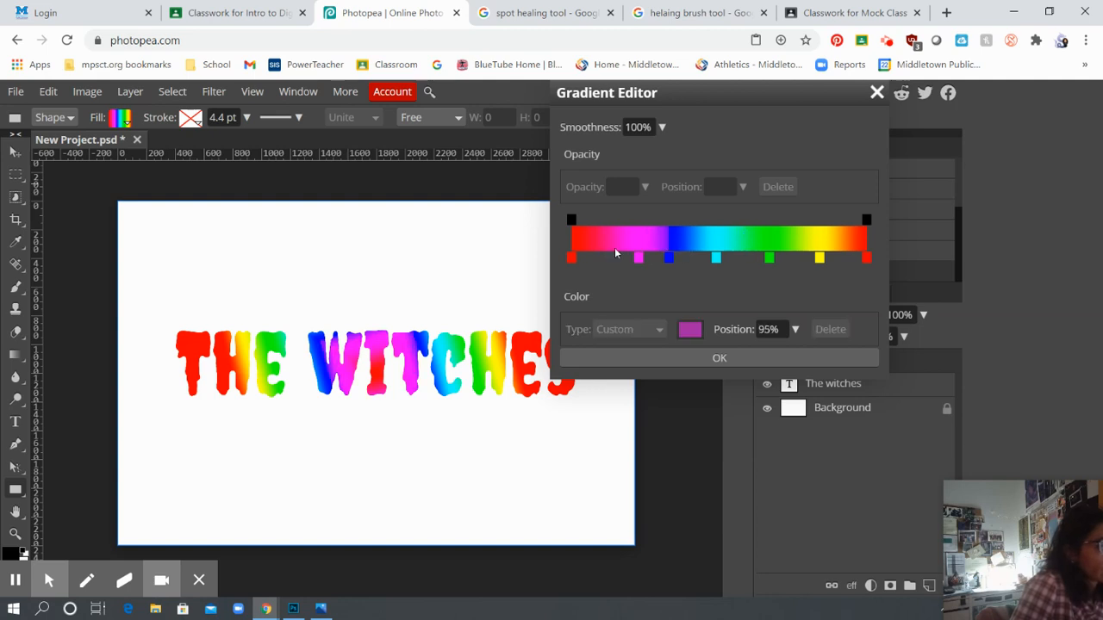
{"action": "left_click_drag", "start_coordinate": [670, 256], "coordinate": [632, 255]}
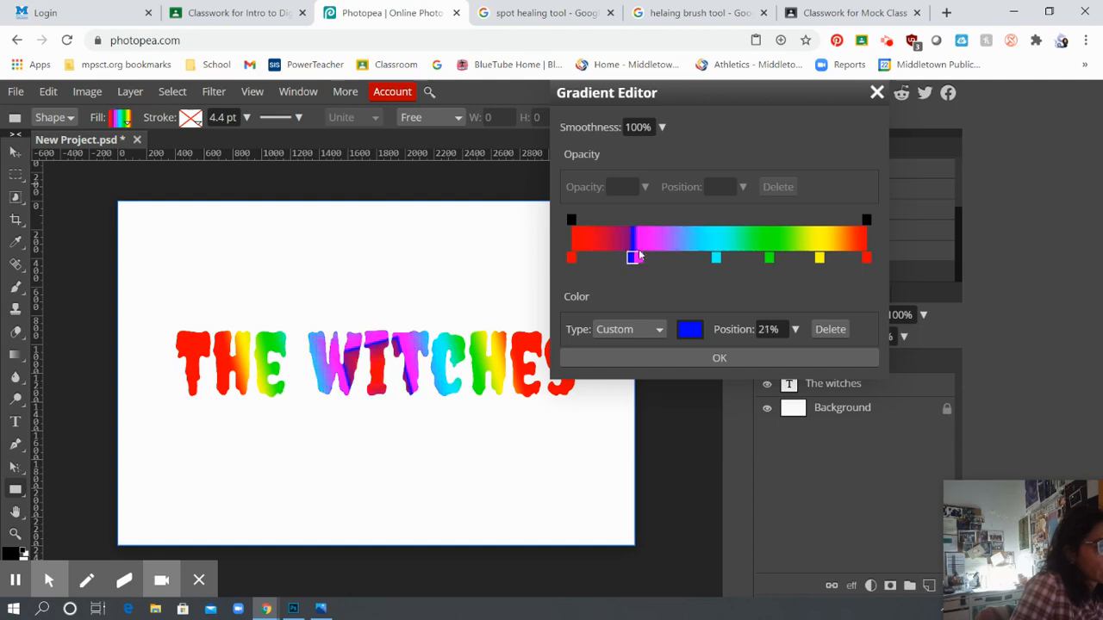
{"action": "double_click", "coordinate": [635, 256]}
{"action": "left_click", "coordinate": [632, 236]}
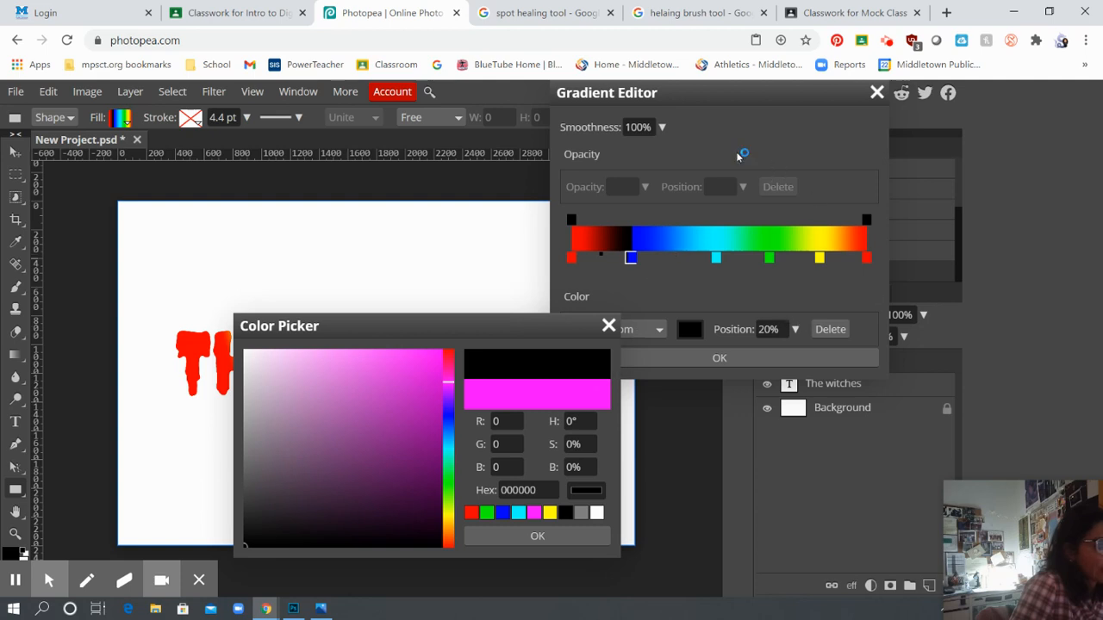
{"action": "left_click", "coordinate": [608, 328]}
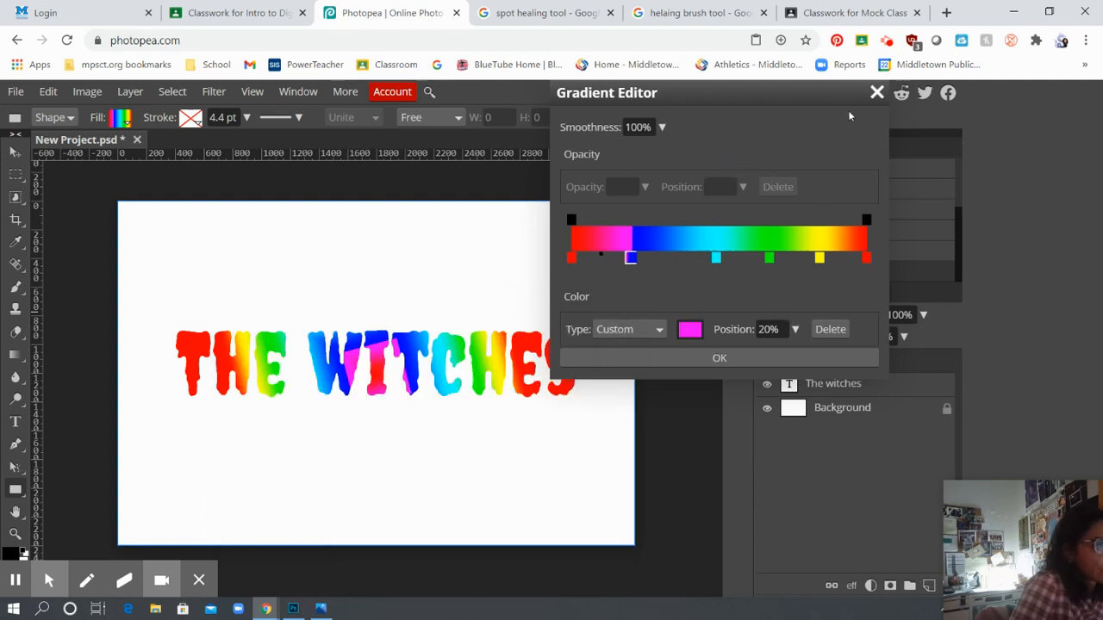
{"action": "left_click", "coordinate": [877, 93]}
Set the rectangle's gradient style to Linear and rearrange its stops, placing cyan at 36%, green at 60% and the end opacity stop at 60%
{"action": "left_click", "coordinate": [125, 121]}
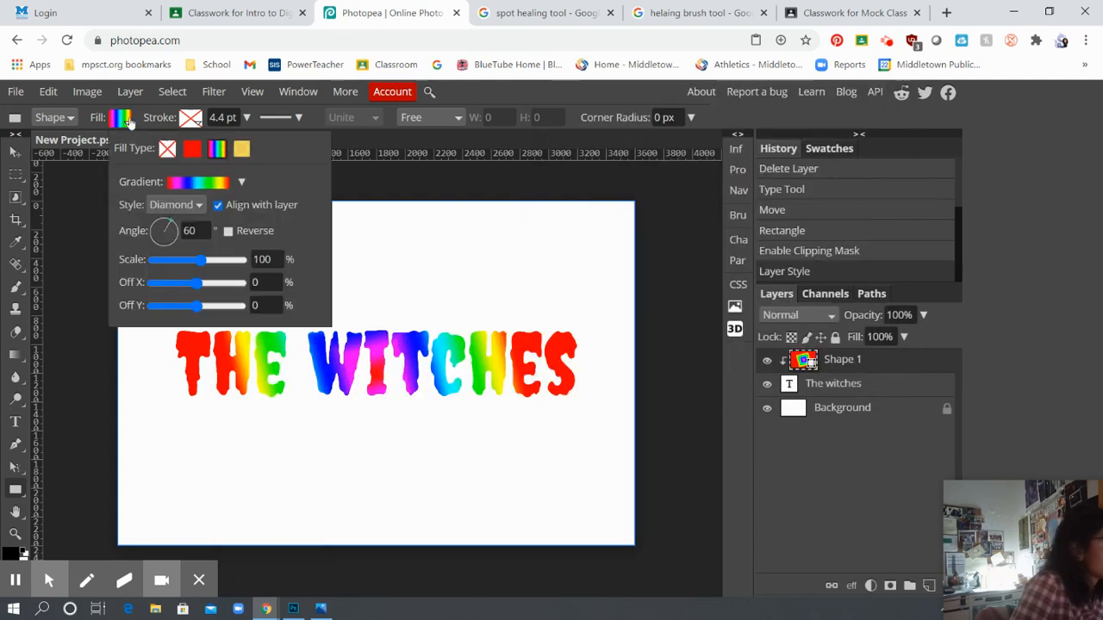
{"action": "left_click", "coordinate": [182, 204]}
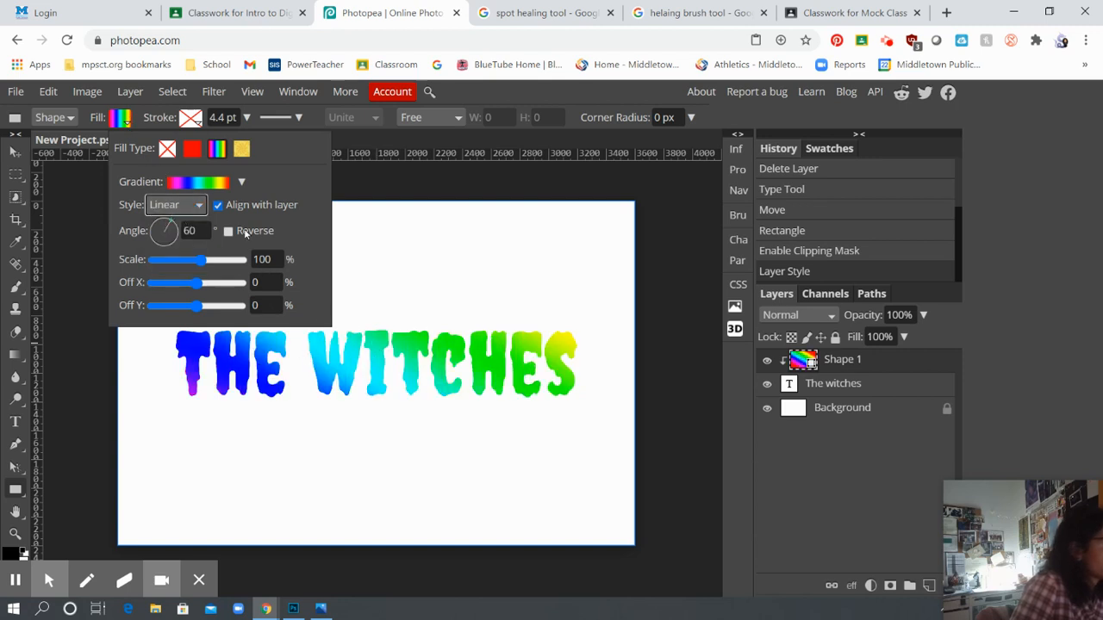
{"action": "left_click", "coordinate": [198, 184]}
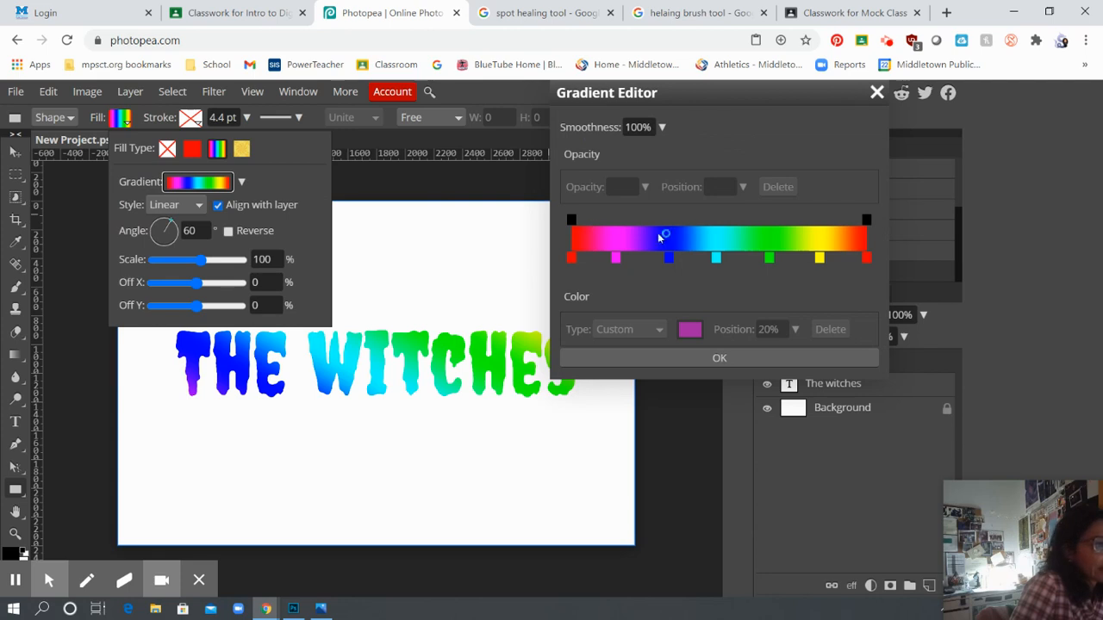
{"action": "left_click", "coordinate": [765, 248]}
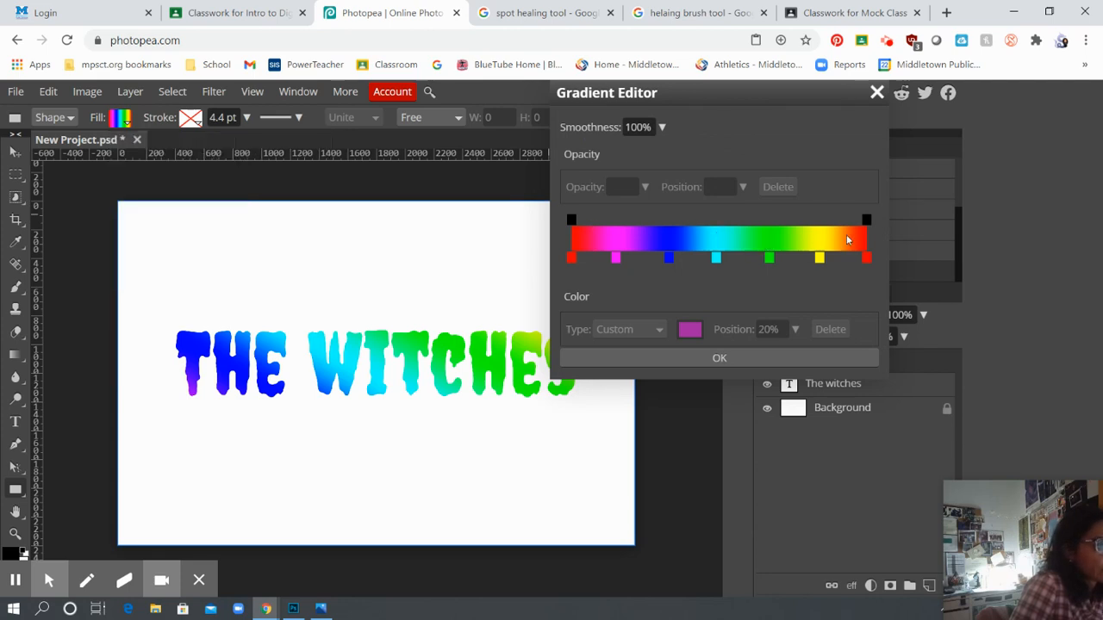
{"action": "left_click_drag", "start_coordinate": [866, 219], "coordinate": [637, 238]}
{"action": "left_click_drag", "start_coordinate": [716, 257], "coordinate": [631, 238]}
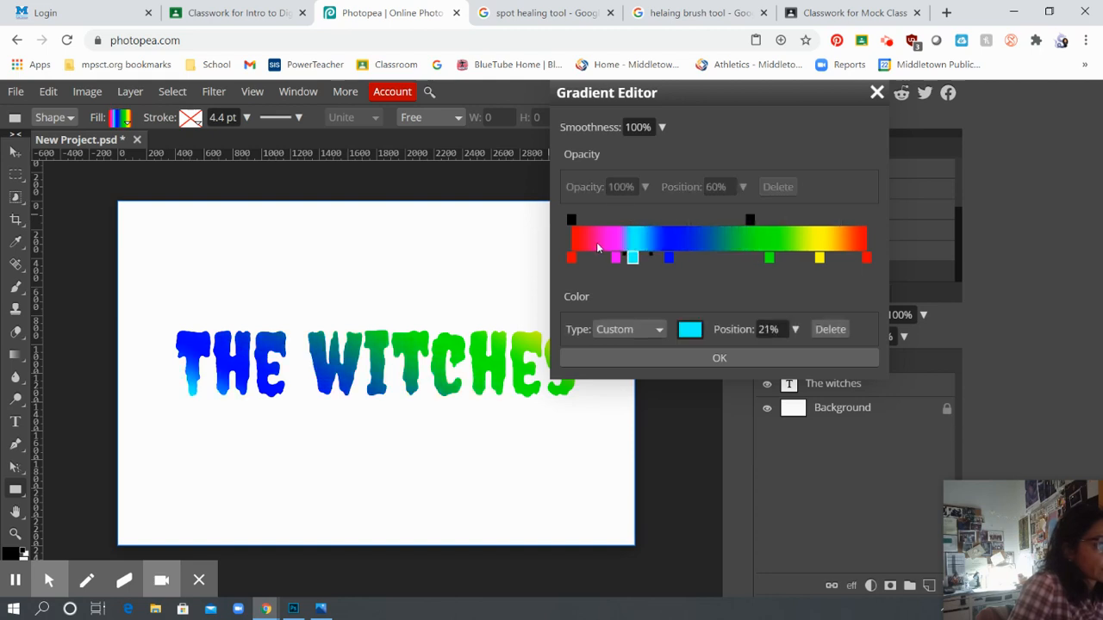
{"action": "left_click_drag", "start_coordinate": [650, 253], "coordinate": [748, 258]}
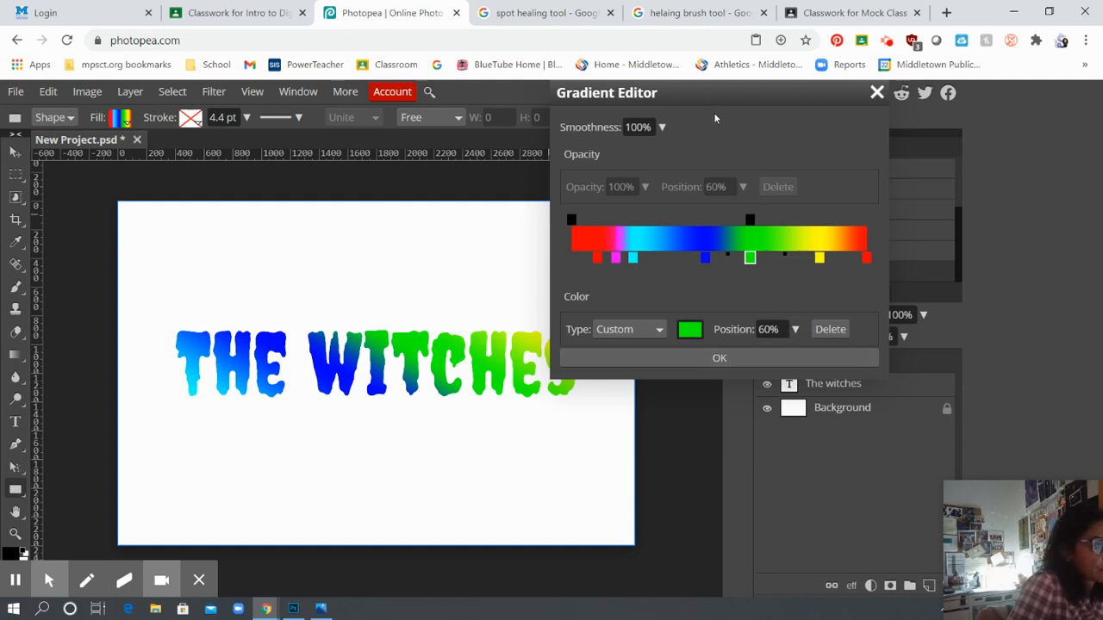
{"action": "left_click_drag", "start_coordinate": [711, 96], "coordinate": [794, 97]}
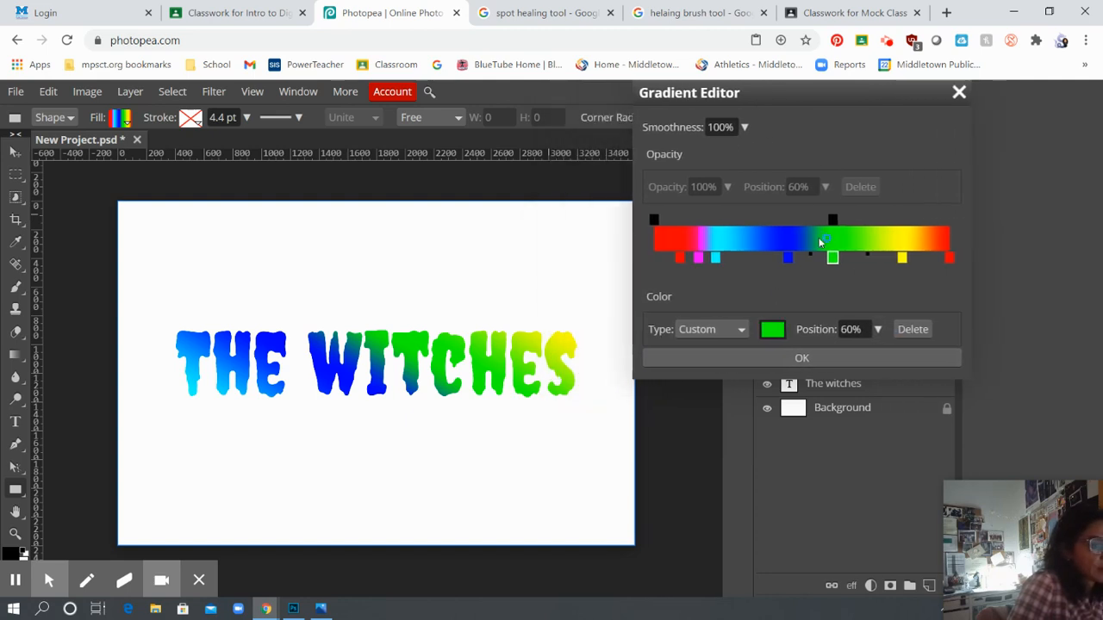
{"action": "left_click_drag", "start_coordinate": [716, 259], "coordinate": [763, 261]}
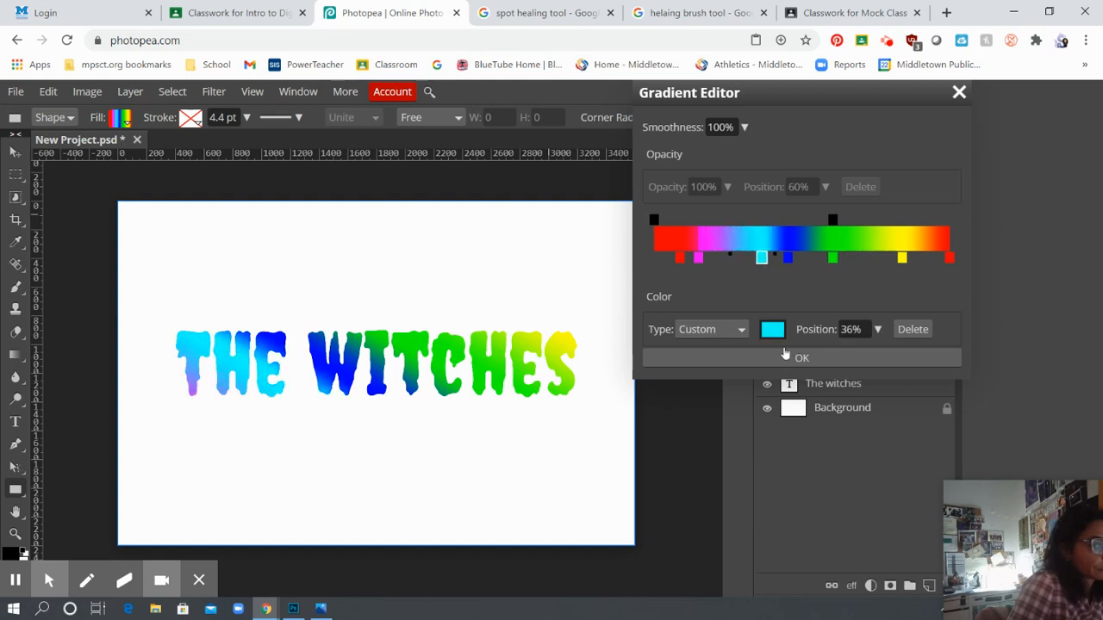
{"action": "left_click", "coordinate": [821, 358]}
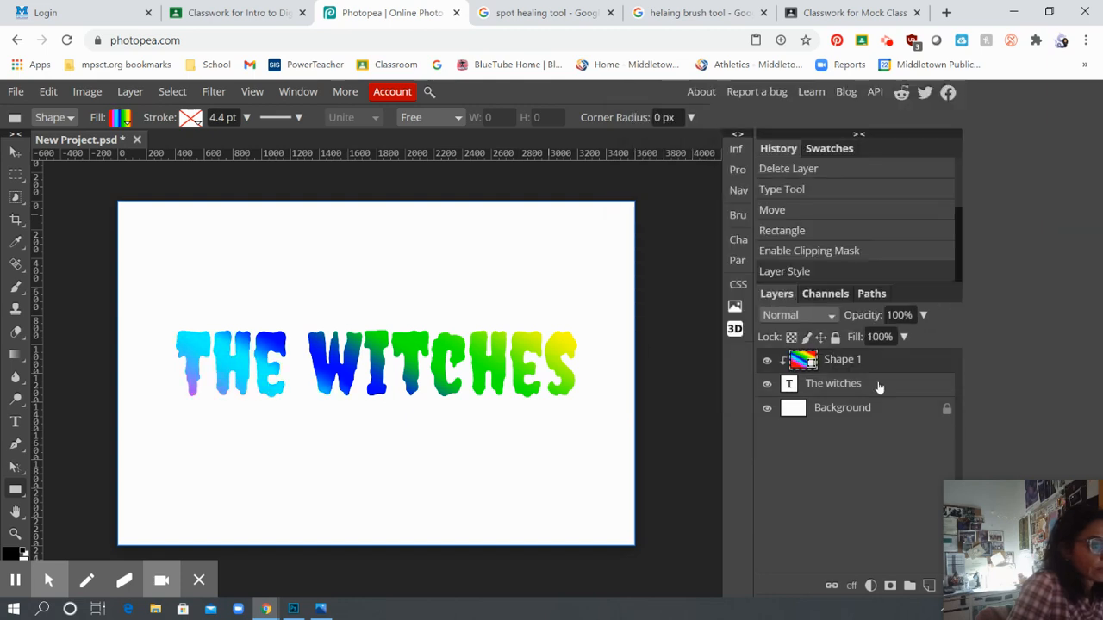
Save the design as a PSD file named "The Witches" in the Destructive text logos folder
{"action": "left_click", "coordinate": [15, 93]}
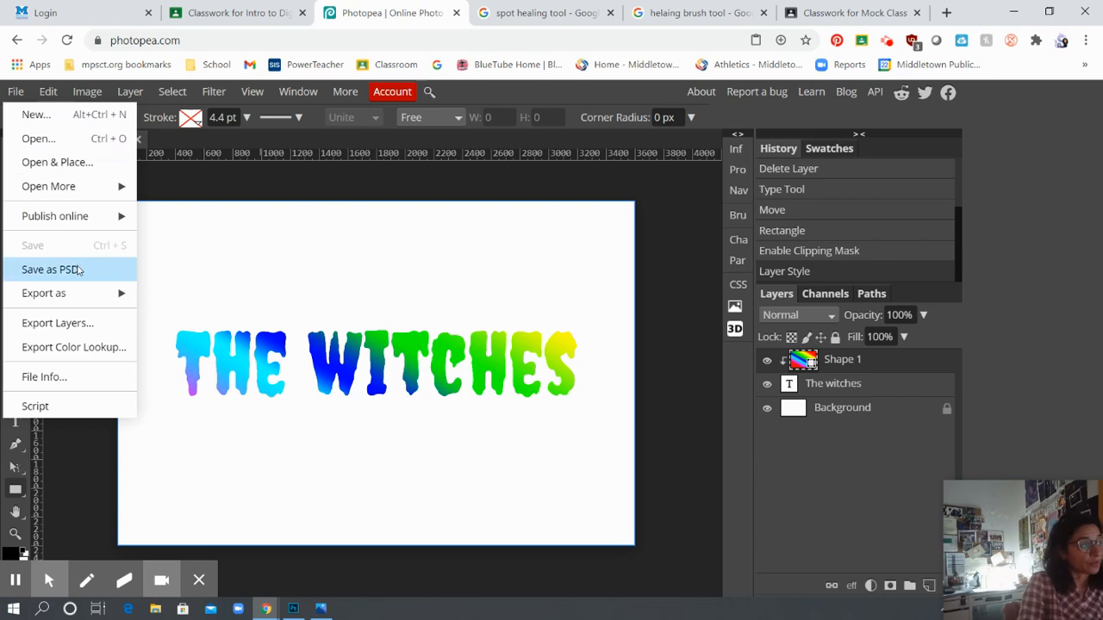
{"action": "left_click", "coordinate": [78, 270]}
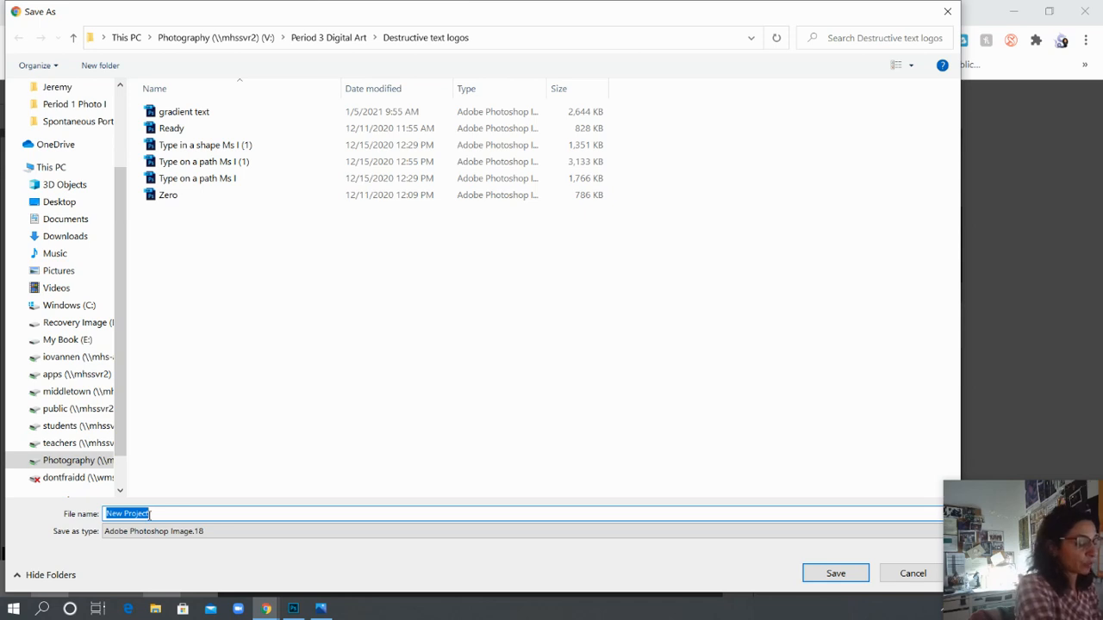
{"action": "type", "text": "The"}
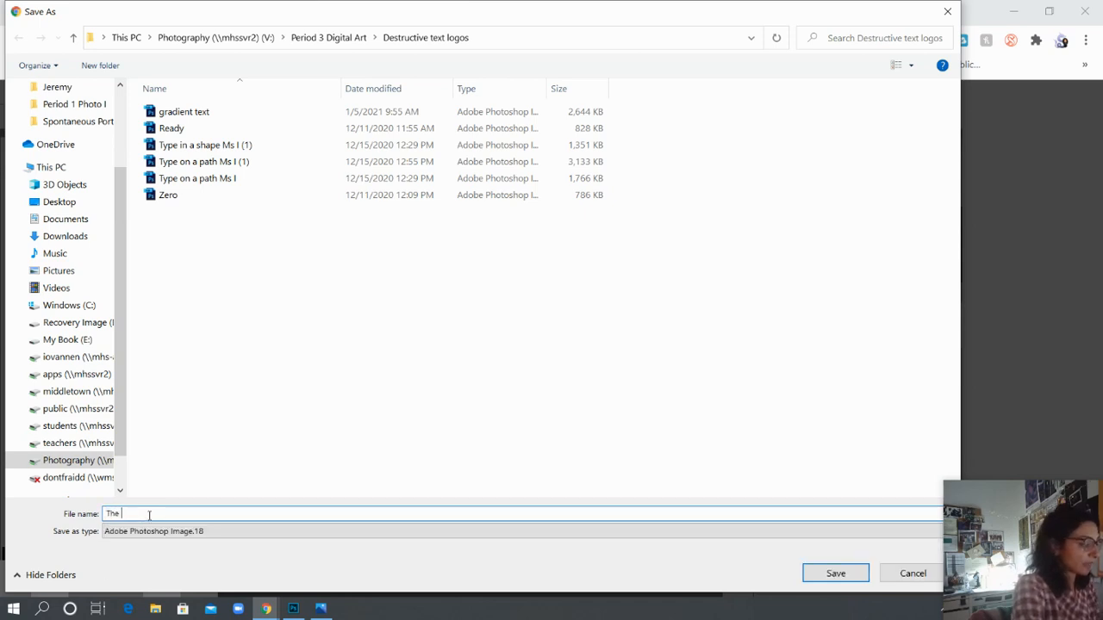
{"action": "type", "text": " W"}
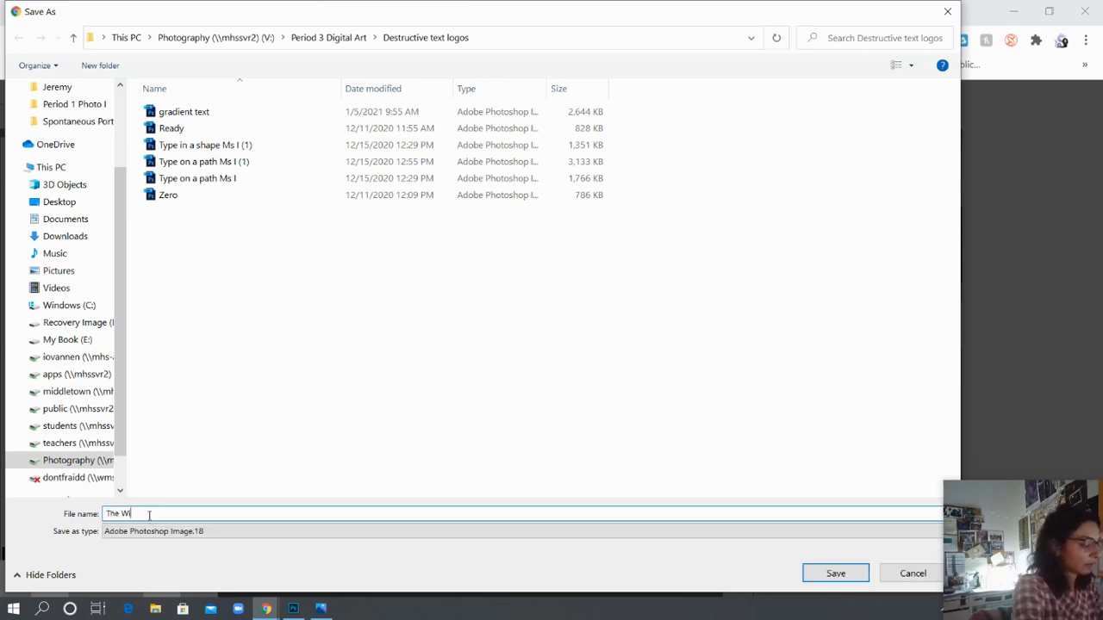
{"action": "type", "text": "itches"}
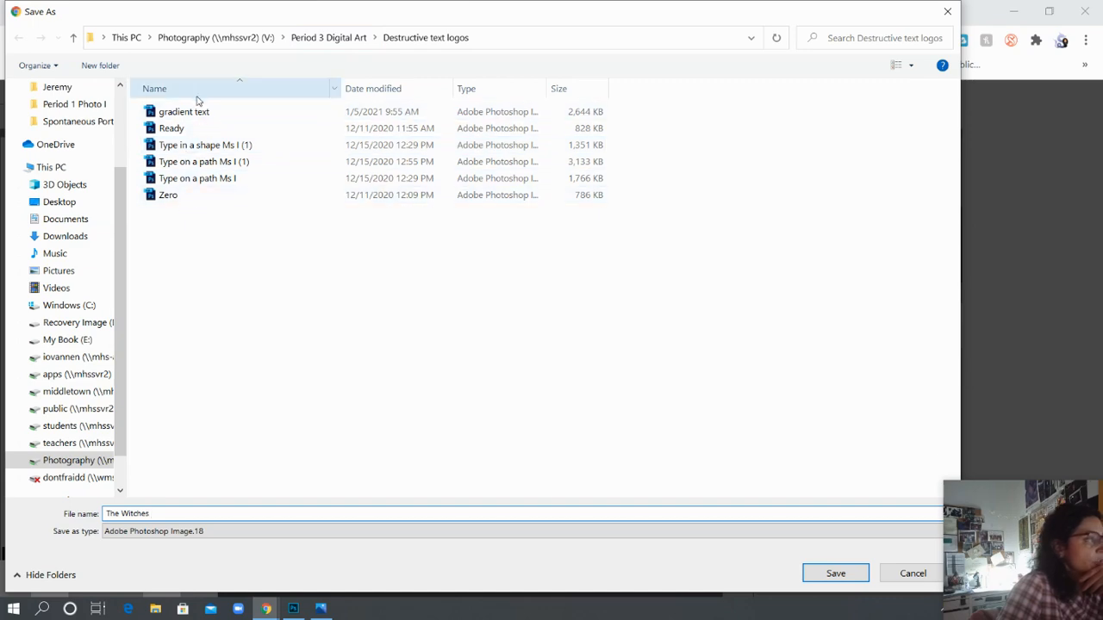
{"action": "left_click", "coordinate": [833, 575]}
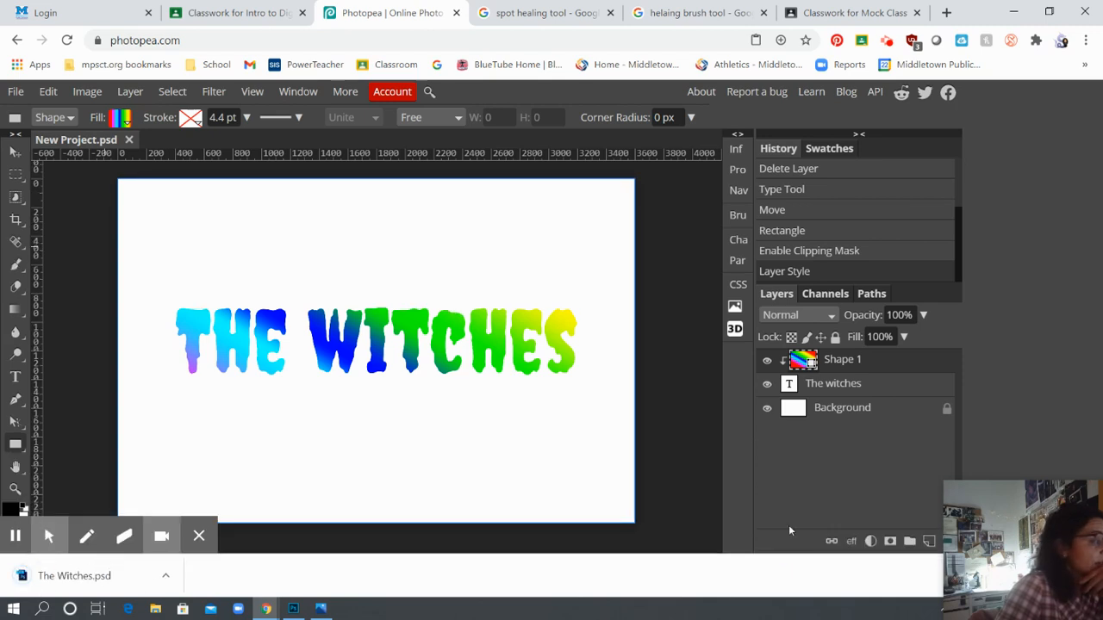
{"action": "left_click", "coordinate": [151, 579]}
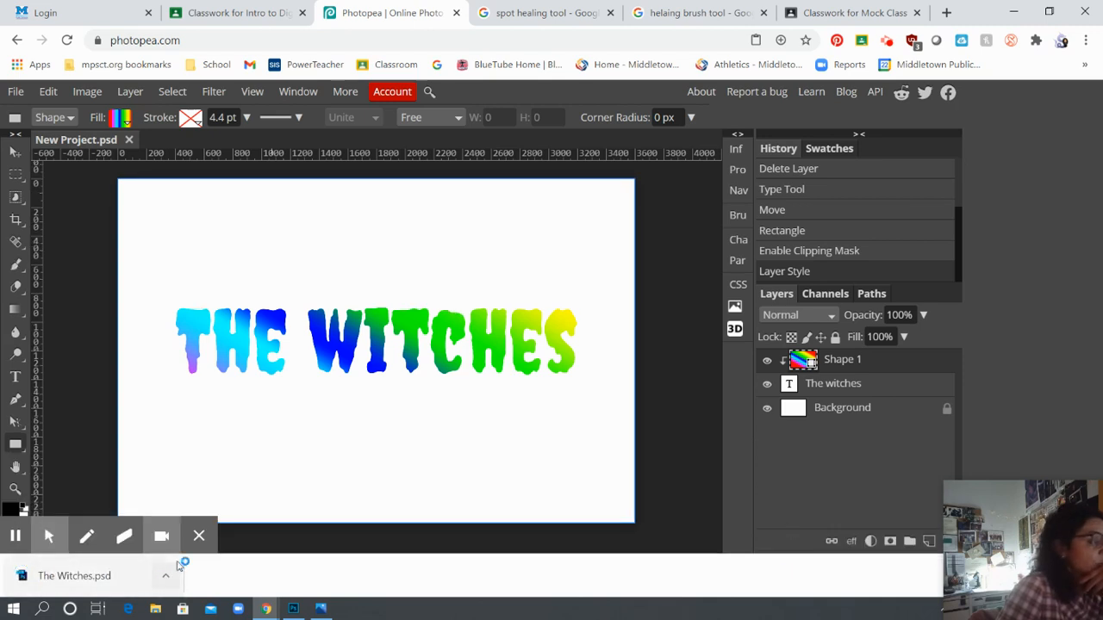